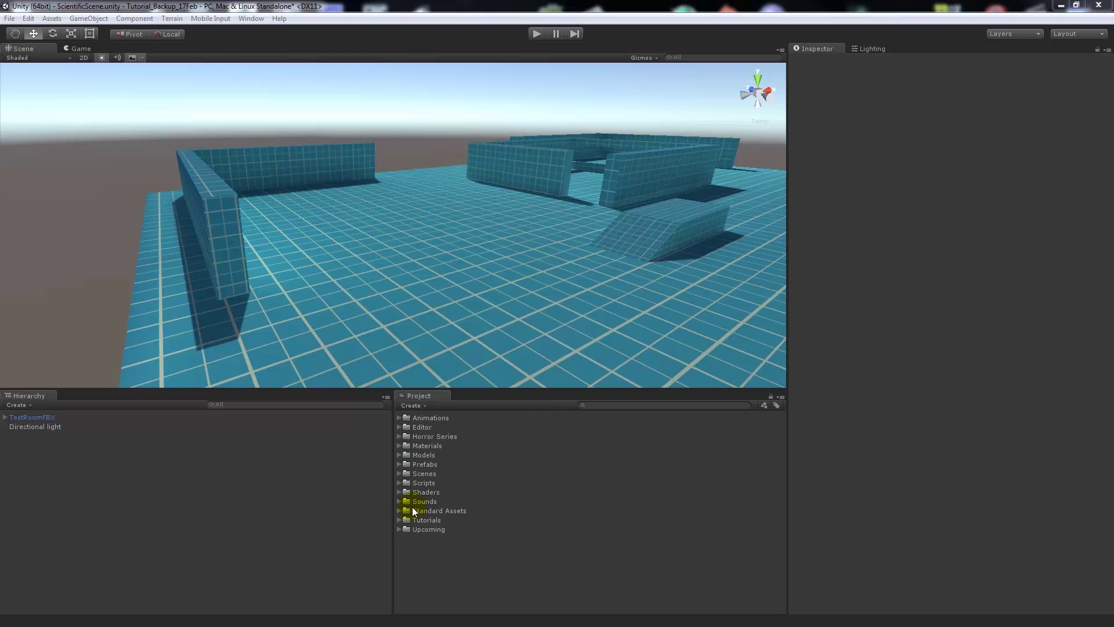
# Bring up the Project panel's asset options and dismiss them without importing a package.
pyautogui.rightClick(454, 562)
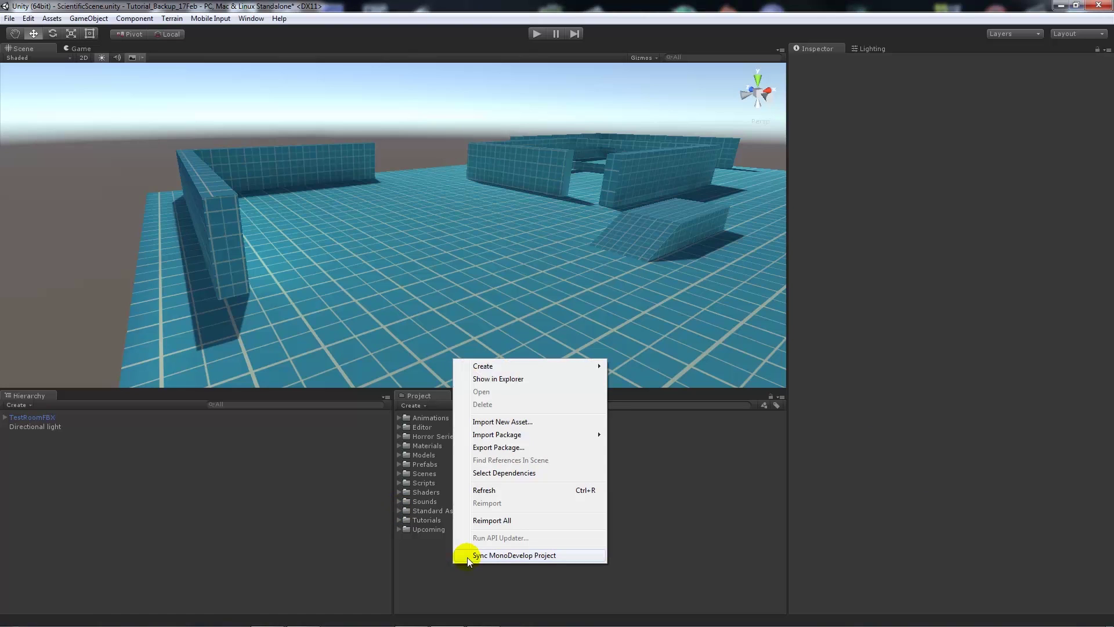
pyautogui.moveTo(513, 434)
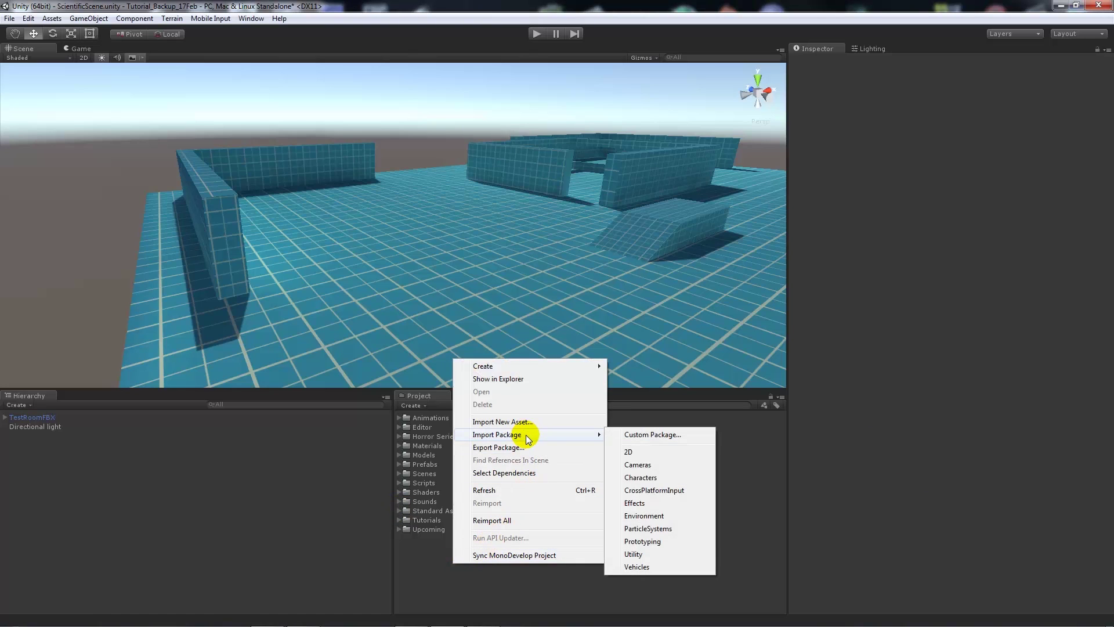
pyautogui.click(413, 576)
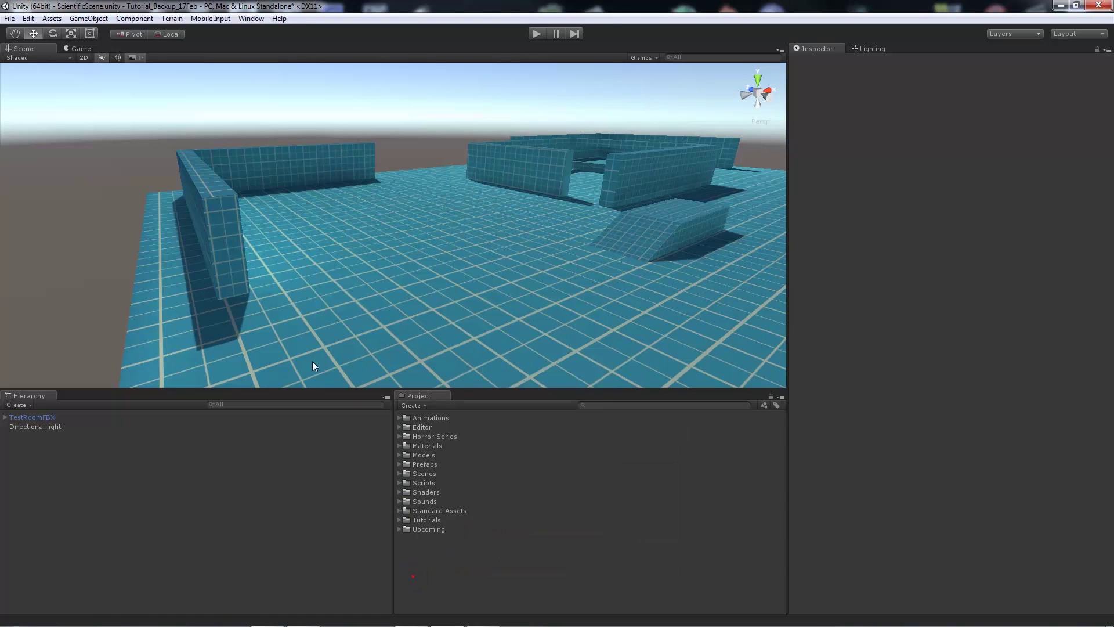
# Expand Standard Assets > Characters > ThirdPersonCharacter, read ThirdPersonCharacterGuidelines, and expand Prefabs.
pyautogui.click(400, 511)
pyautogui.scroll(-5, 590, 489)
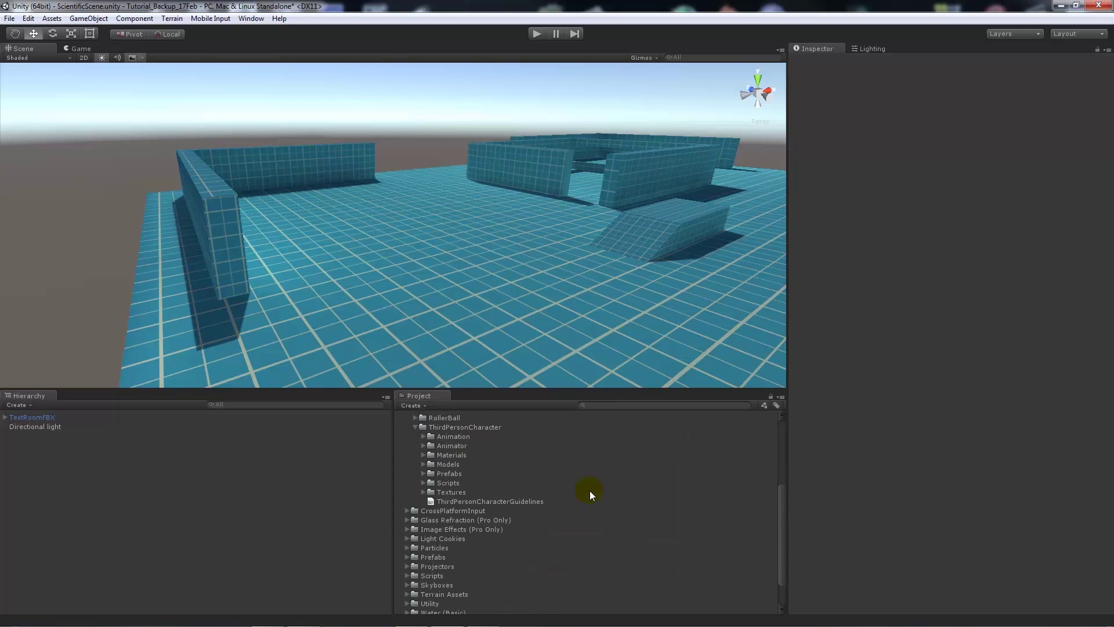
pyautogui.scroll(4, 464, 476)
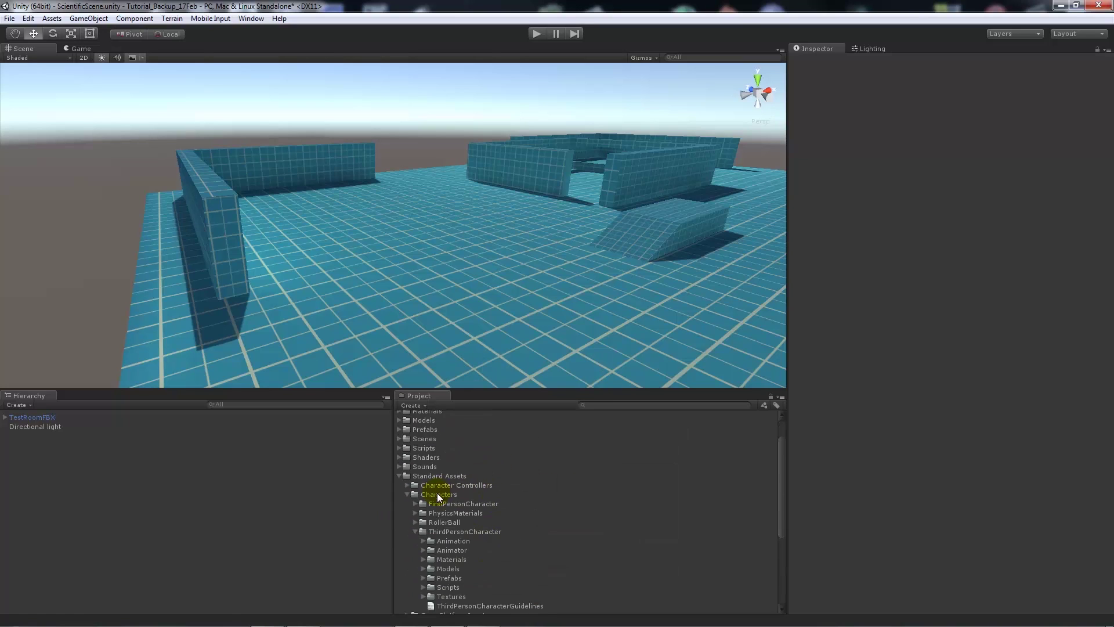
pyautogui.click(406, 493)
pyautogui.scroll(-3, 440, 479)
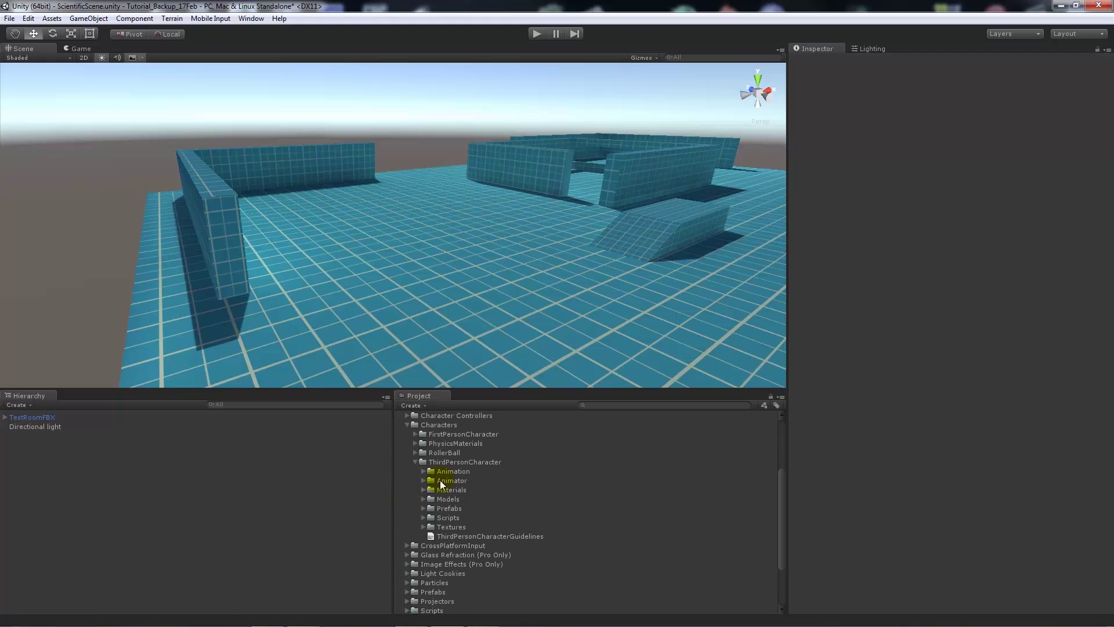
pyautogui.click(462, 536)
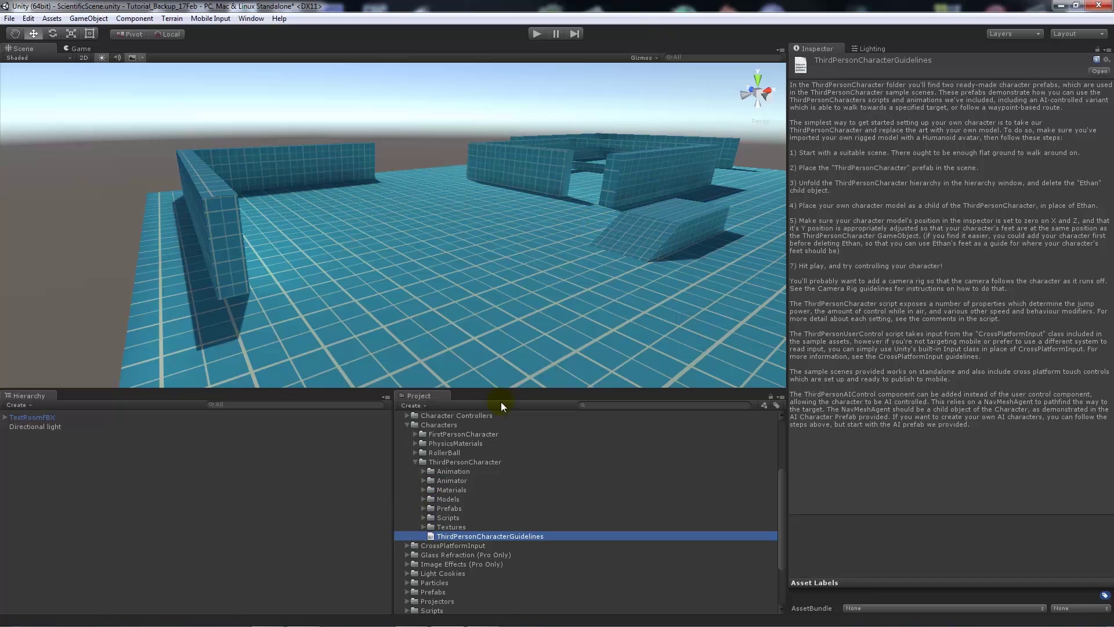
pyautogui.click(422, 509)
# Review AIThirdPersonController's Animator, Rigidbody, Capsule Collider and Nav Mesh Agent, then select ThirdPersonController.
pyautogui.click(461, 518)
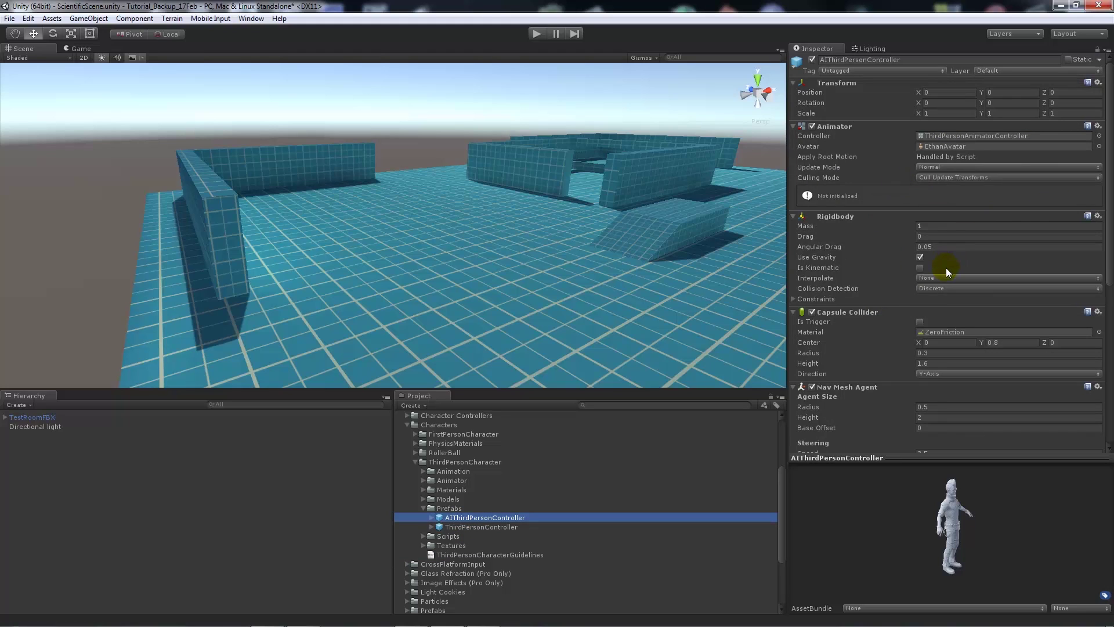
pyautogui.scroll(-3, 945, 267)
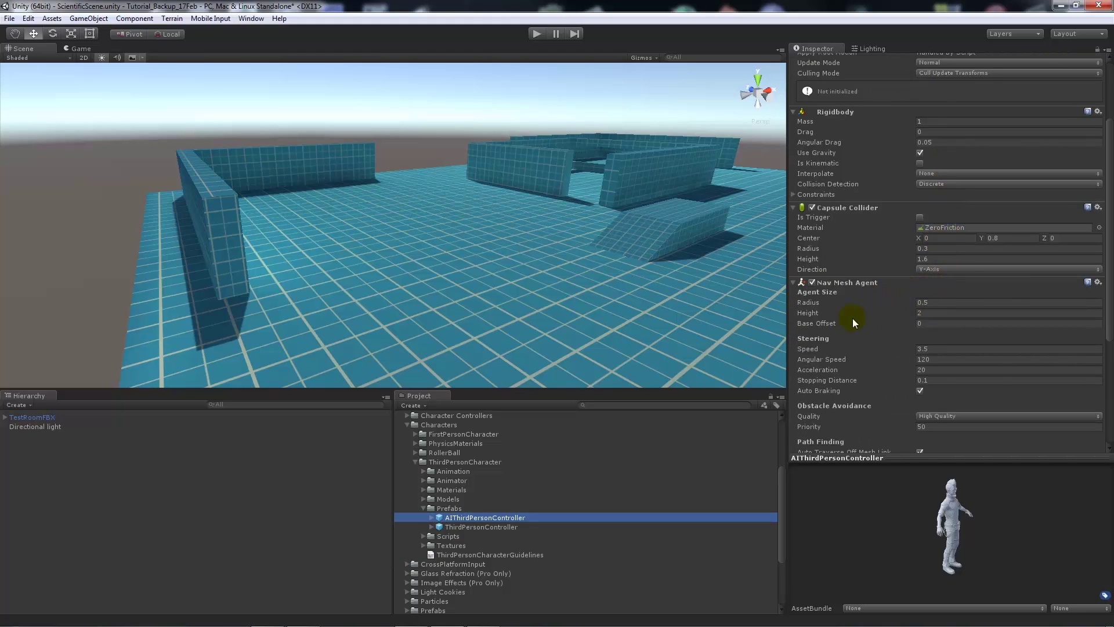
pyautogui.scroll(-4, 1010, 300)
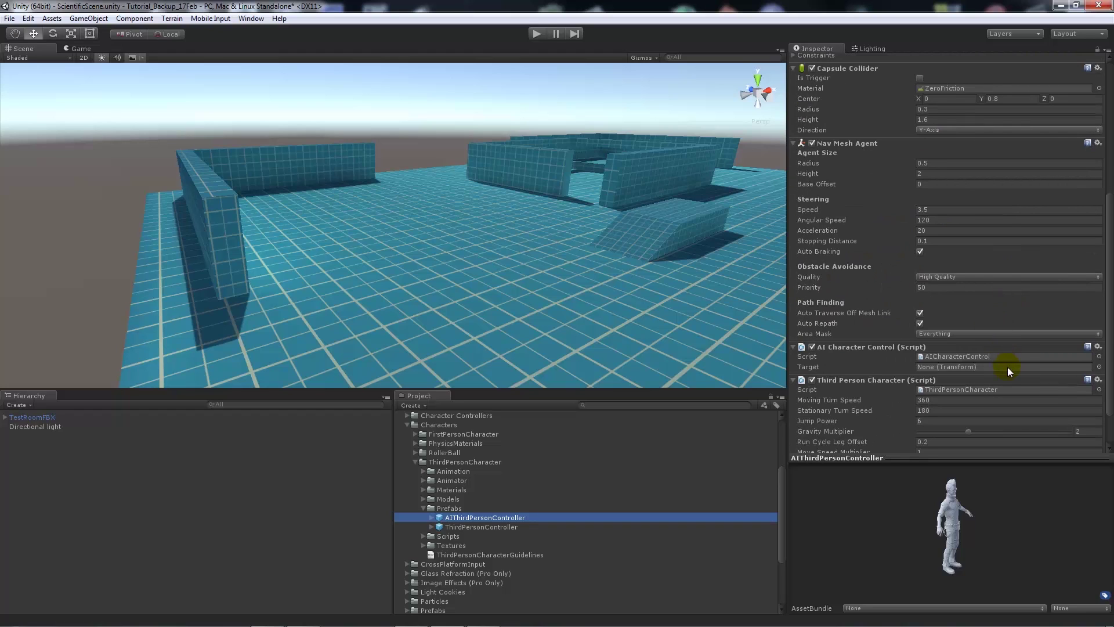
pyautogui.scroll(-2, 1007, 372)
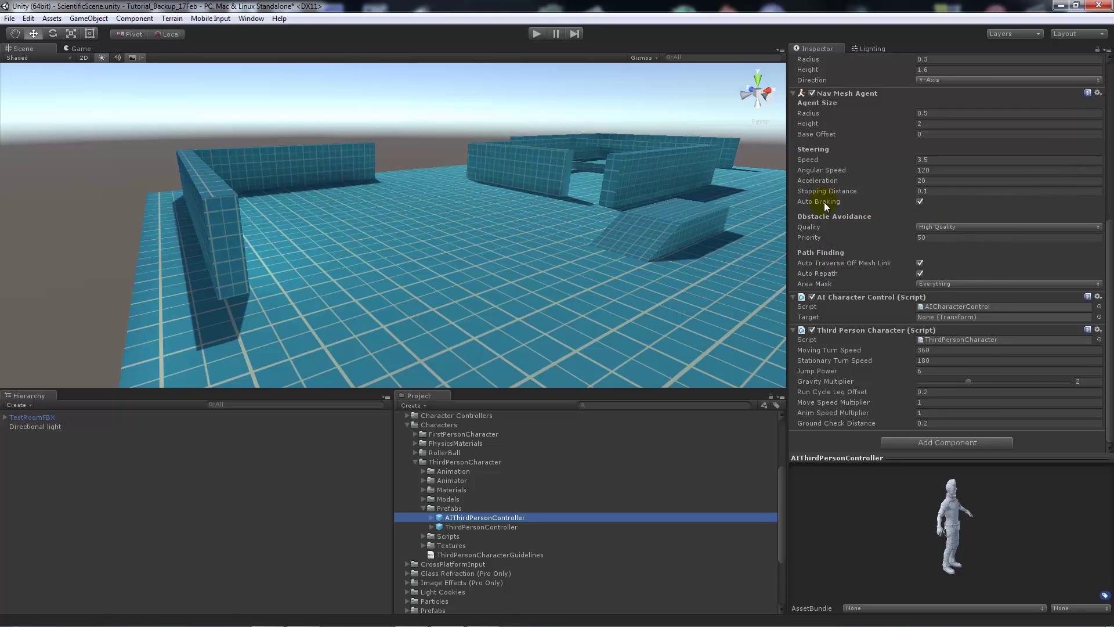
pyautogui.scroll(10, 934, 214)
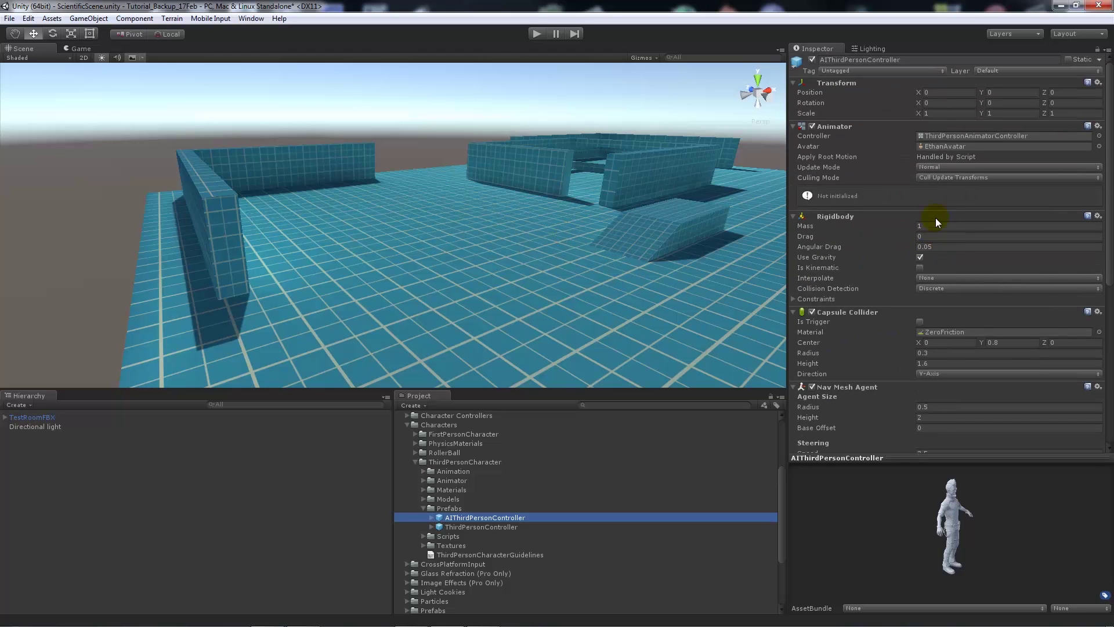
pyautogui.click(471, 528)
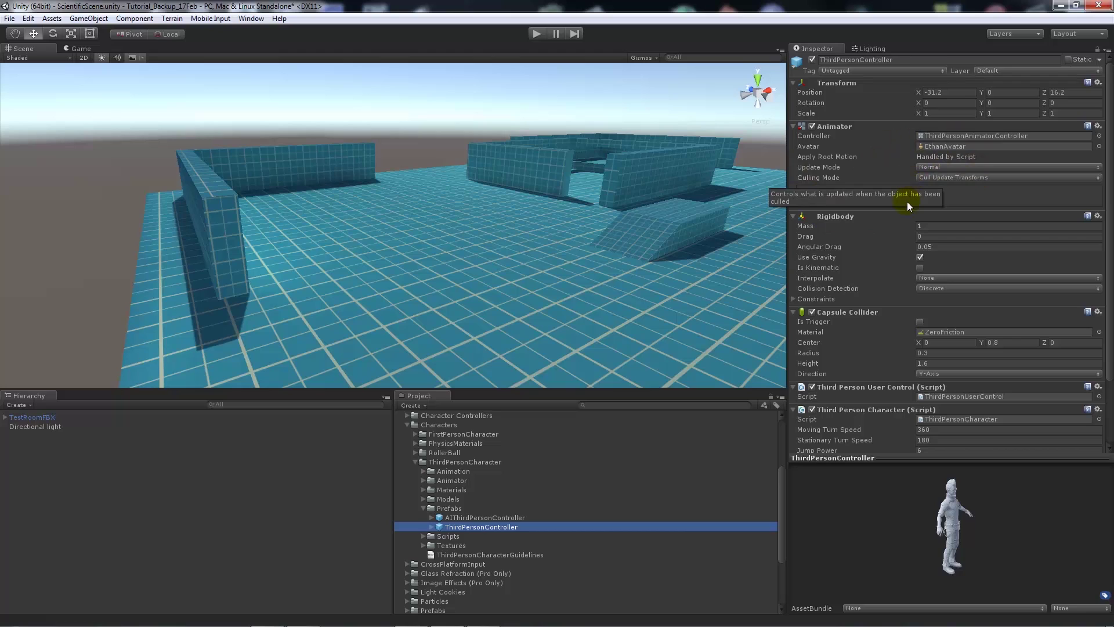
# Review ThirdPersonController's components and drag the prefab onto the test room floor.
pyautogui.scroll(-3, 934, 186)
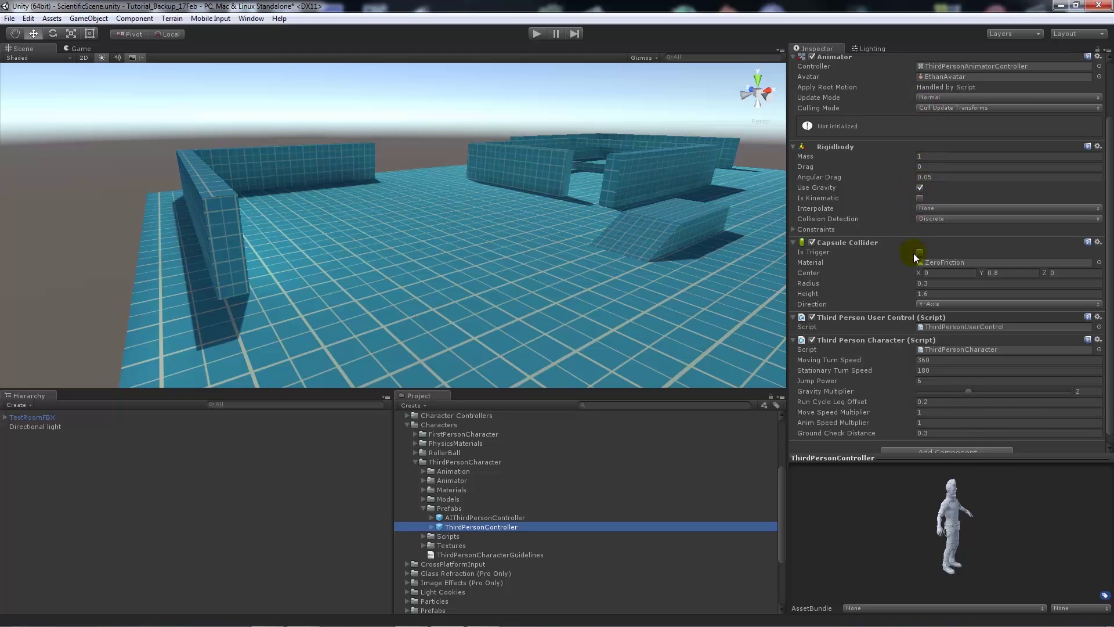
pyautogui.scroll(-1, 903, 268)
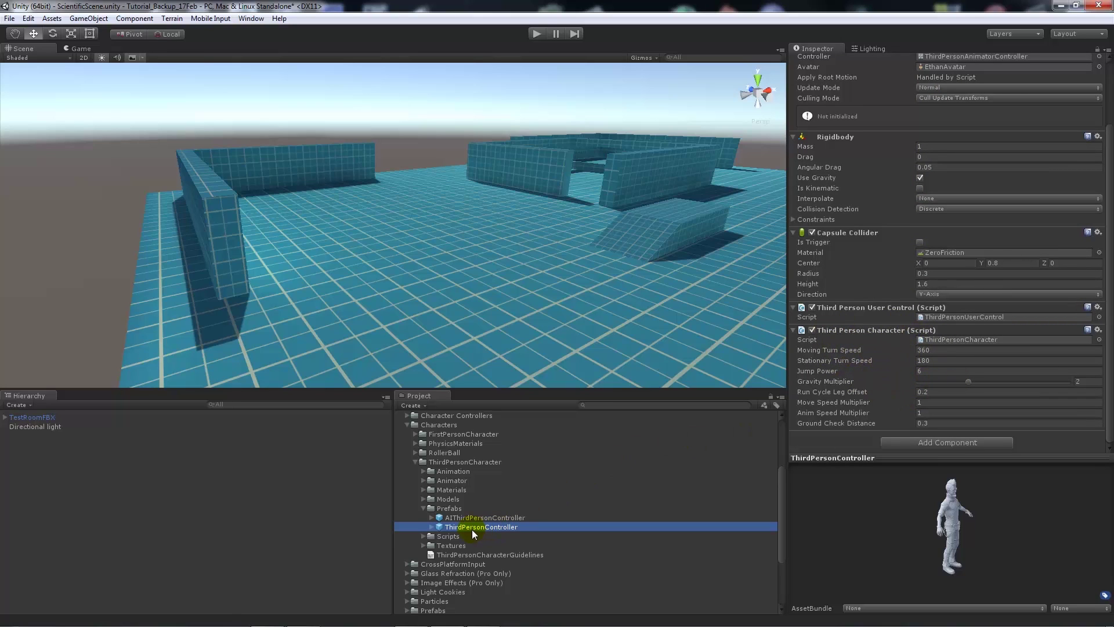
pyautogui.moveTo(472, 529); pyautogui.dragTo(454, 254)
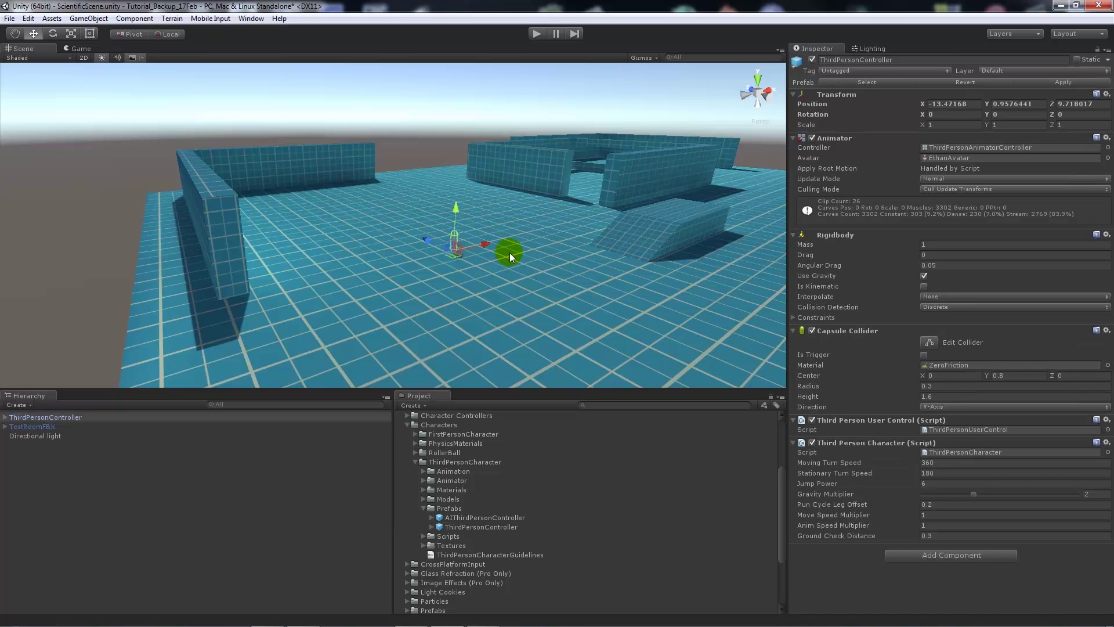
# Frame the placed character and scale it up to about 3.4, then stop the test run.
pyautogui.press('f')
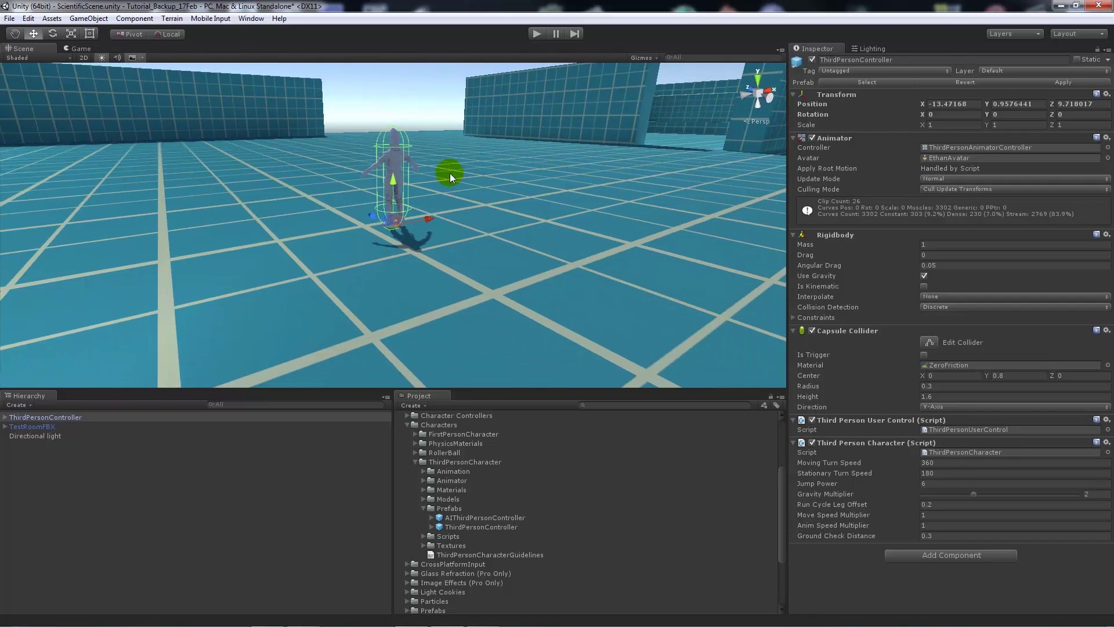
pyautogui.keyDown('alt'); pyautogui.moveTo(450, 173); pyautogui.dragTo(527, 180); pyautogui.keyUp('alt')
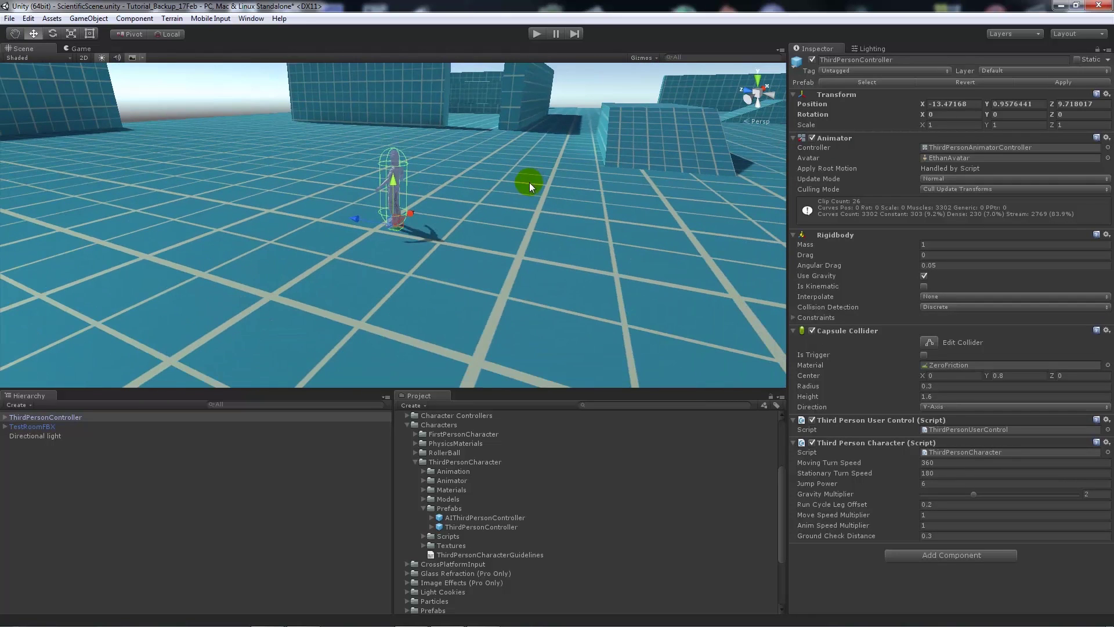
pyautogui.click(71, 34)
pyautogui.moveTo(390, 225); pyautogui.dragTo(455, 236)
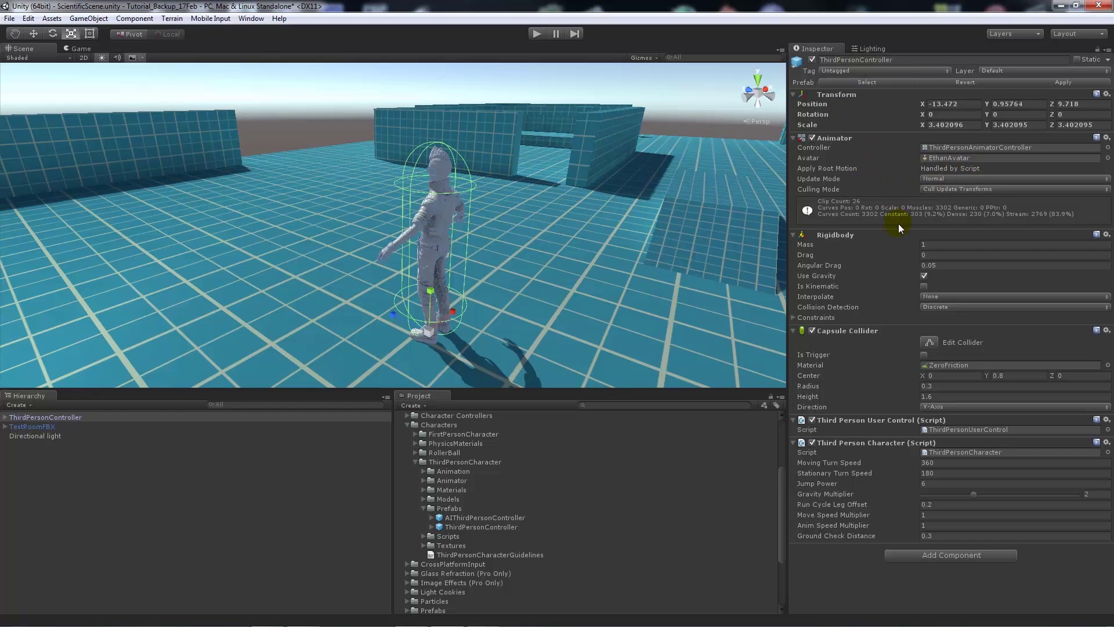
pyautogui.keyDown('alt'); pyautogui.moveTo(532, 182); pyautogui.dragTo(381, 199); pyautogui.keyUp('alt')
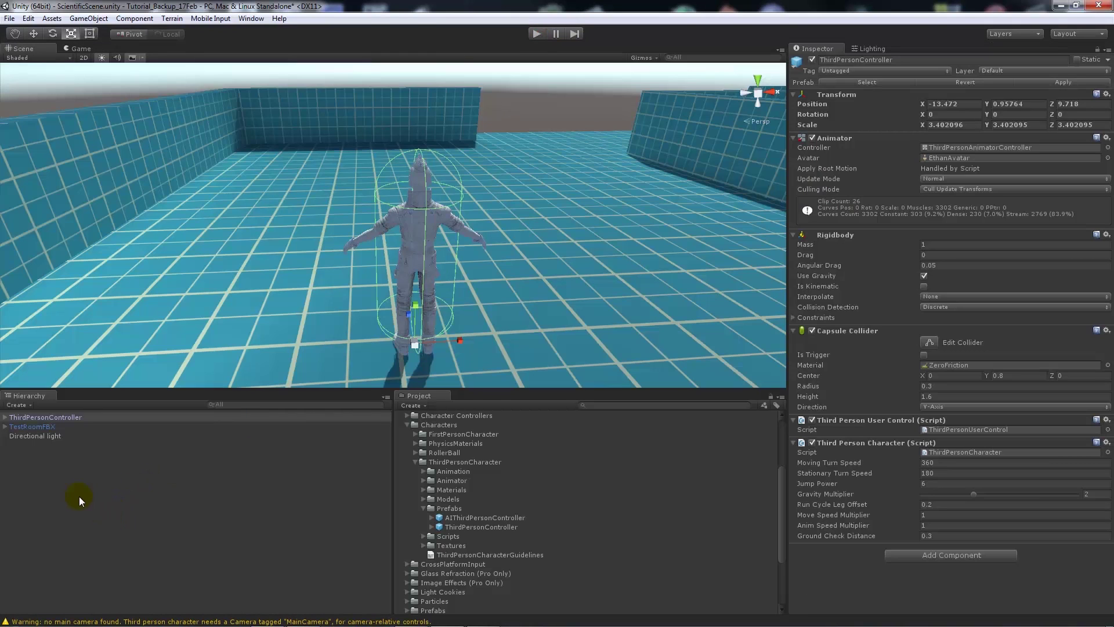
pyautogui.click(79, 496)
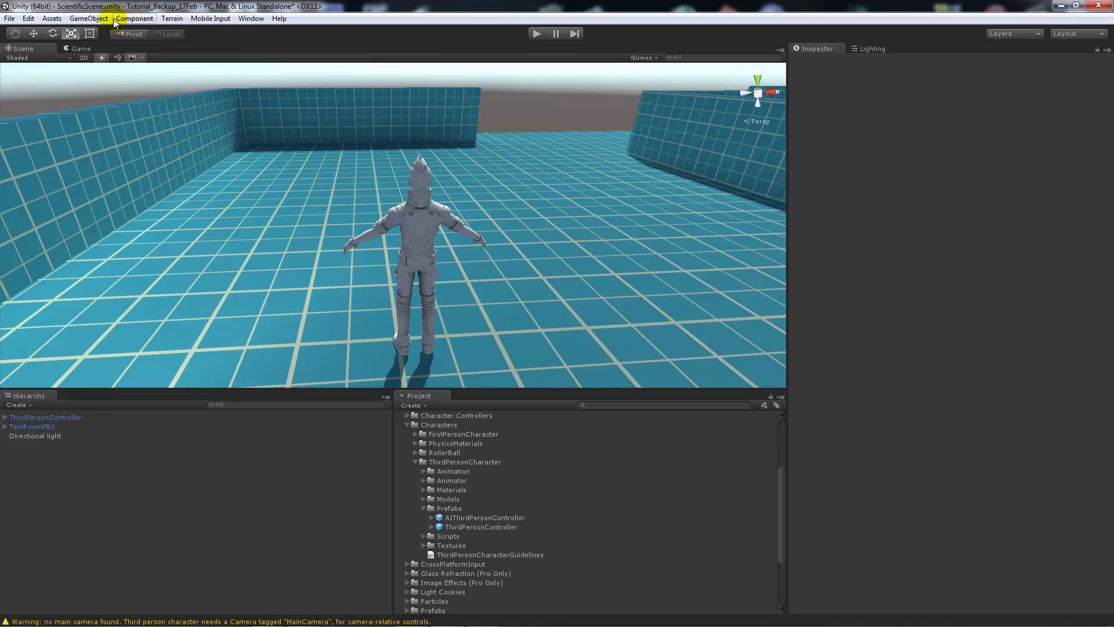
# Create a camera, move it behind the character at about 6.2 height, and tilt it down.
pyautogui.click(96, 18)
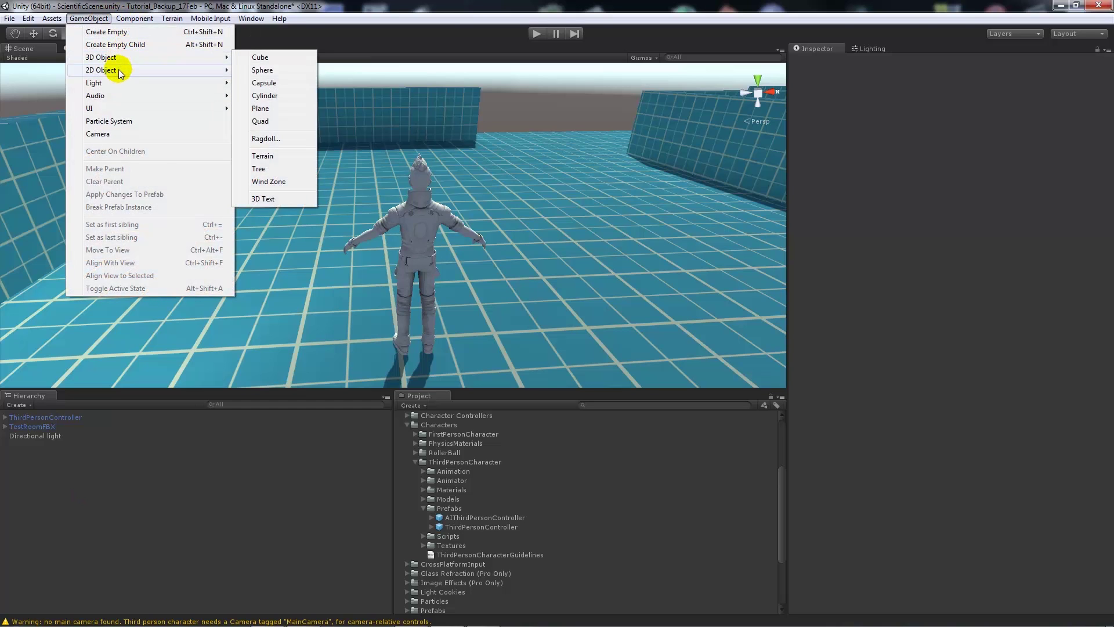
pyautogui.click(110, 134)
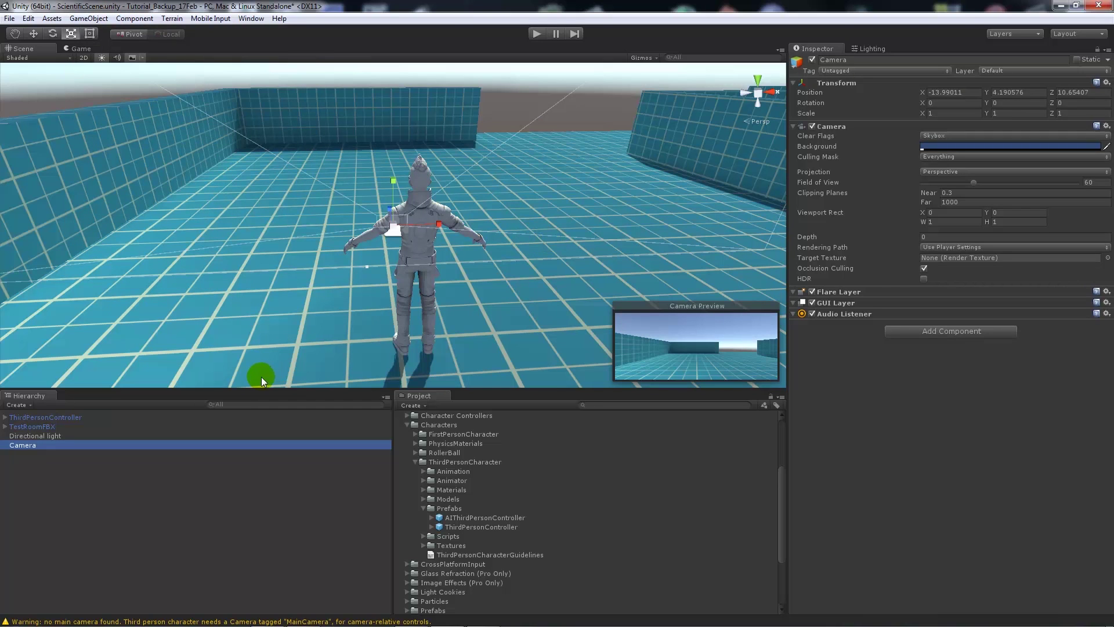
pyautogui.keyDown('alt'); pyautogui.moveTo(281, 269); pyautogui.dragTo(283, 269); pyautogui.keyUp('alt')
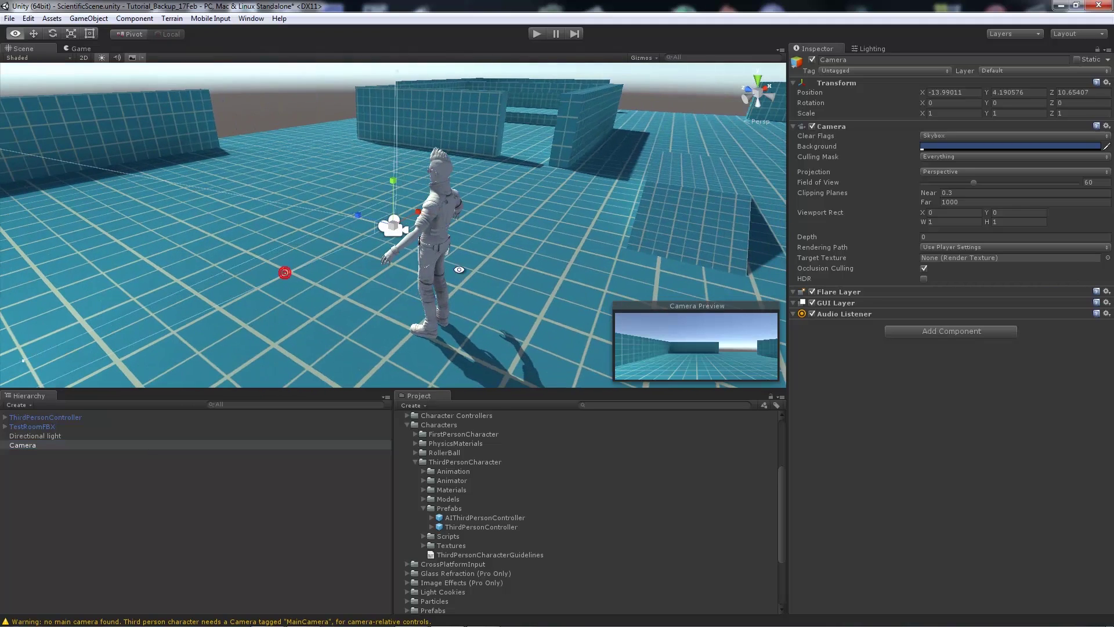
pyautogui.press('w')
pyautogui.moveTo(358, 214); pyautogui.dragTo(558, 229)
pyautogui.moveTo(558, 229); pyautogui.dragTo(416, 205, button='middle')
pyautogui.moveTo(395, 262); pyautogui.dragTo(410, 139)
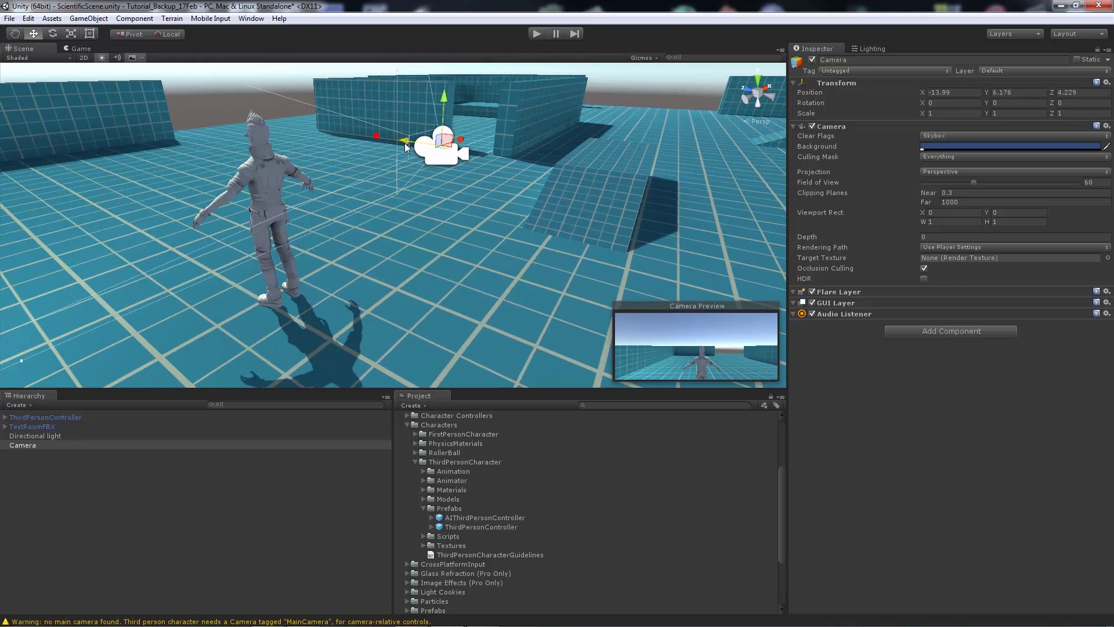
pyautogui.click(52, 33)
pyautogui.moveTo(467, 119); pyautogui.dragTo(498, 64)
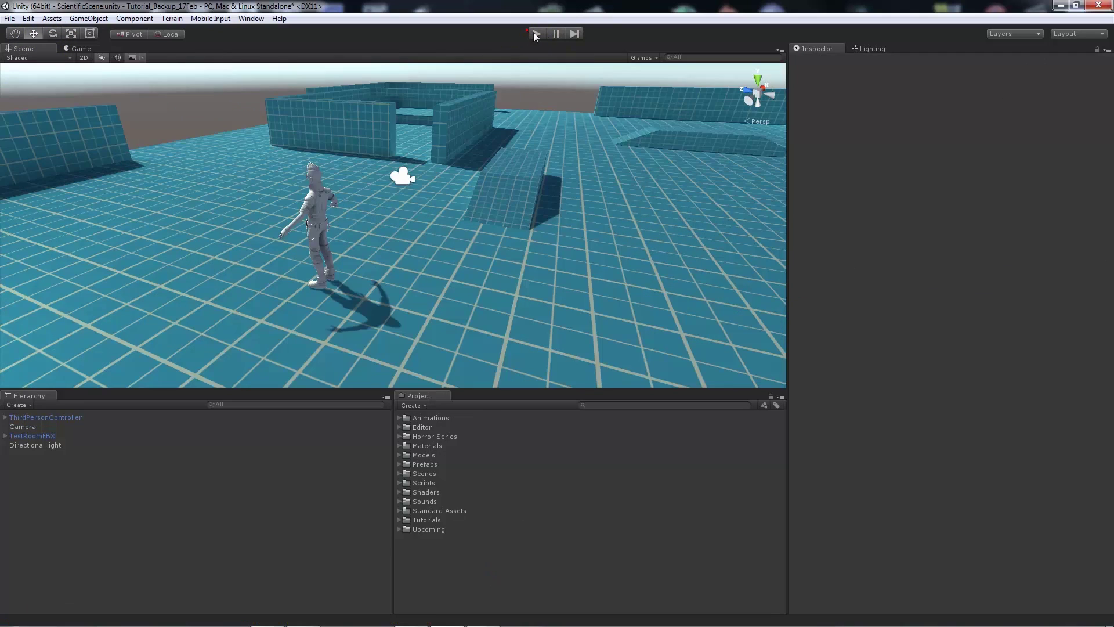
# Play the scene, run the character around with W, S and D, then stop playing.
pyautogui.click(535, 33)
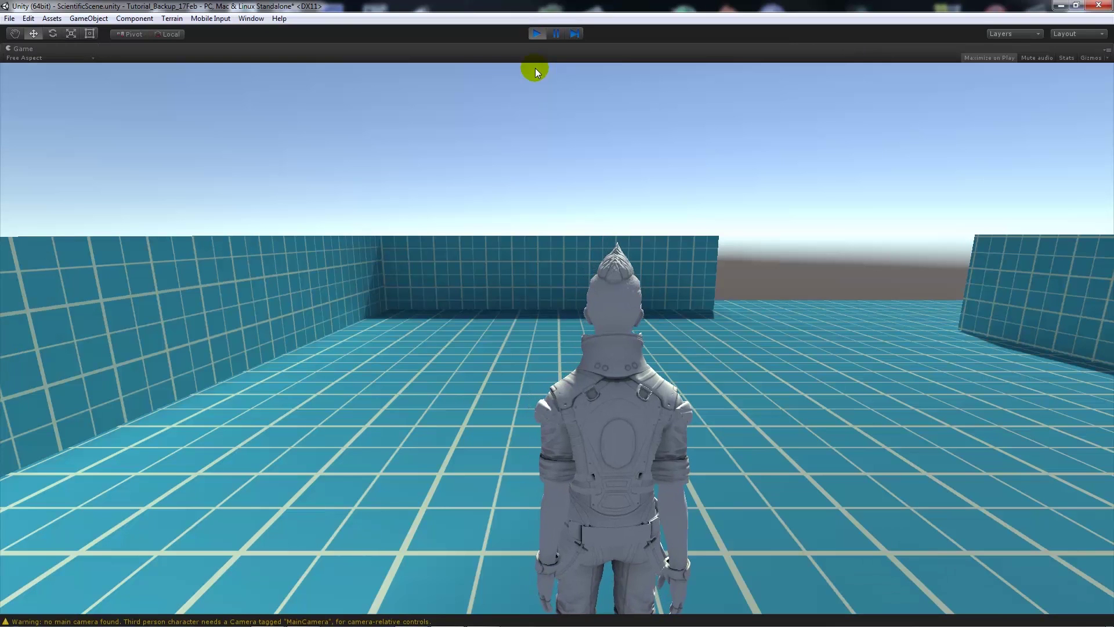
pyautogui.press('w')
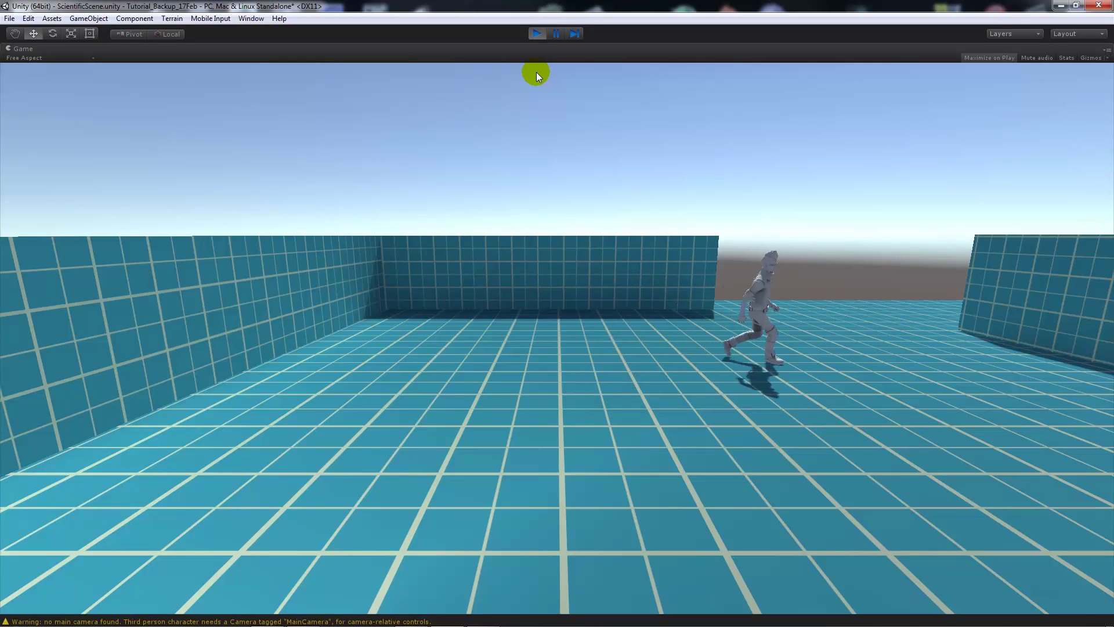
pyautogui.press('s')
pyautogui.press('d')
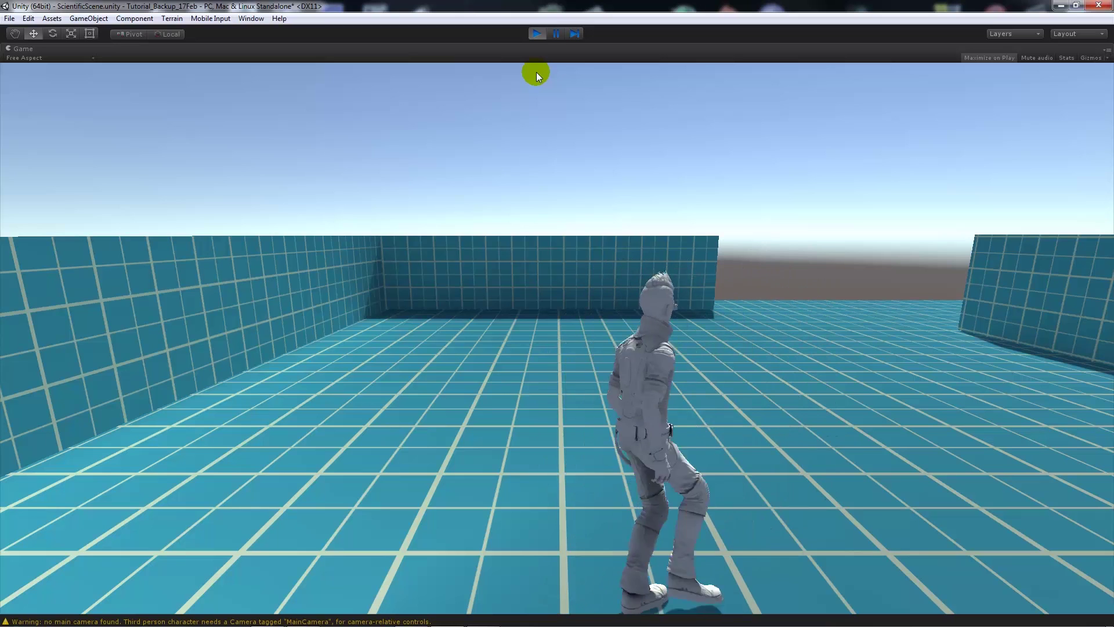
pyautogui.press('w')
pyautogui.click(535, 34)
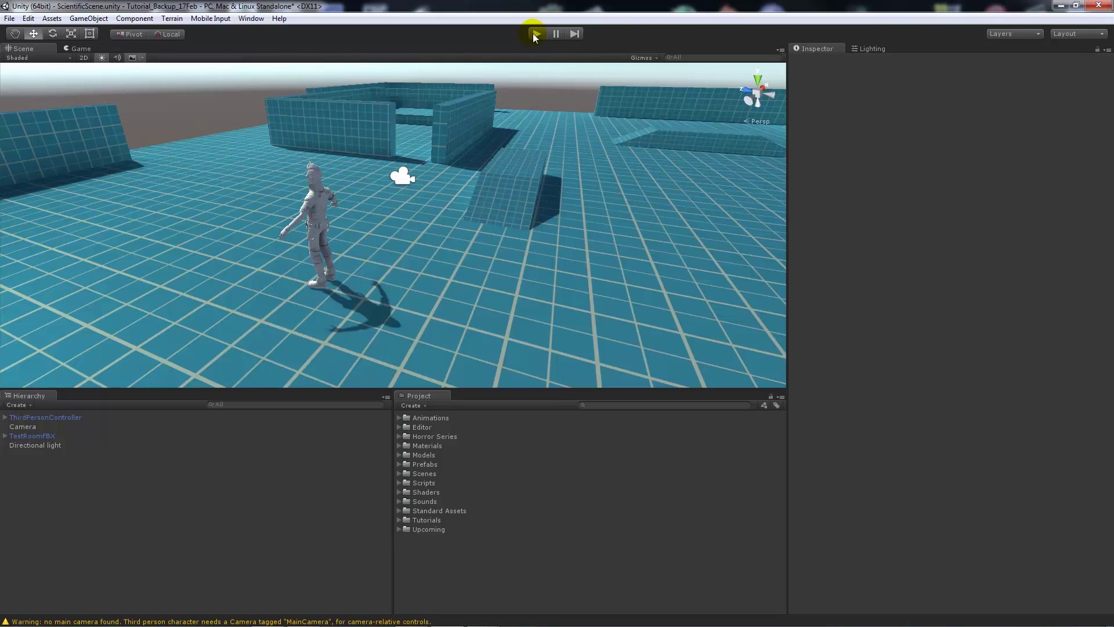
# Select the scene camera and set its Tag to MainCamera.
pyautogui.click(402, 176)
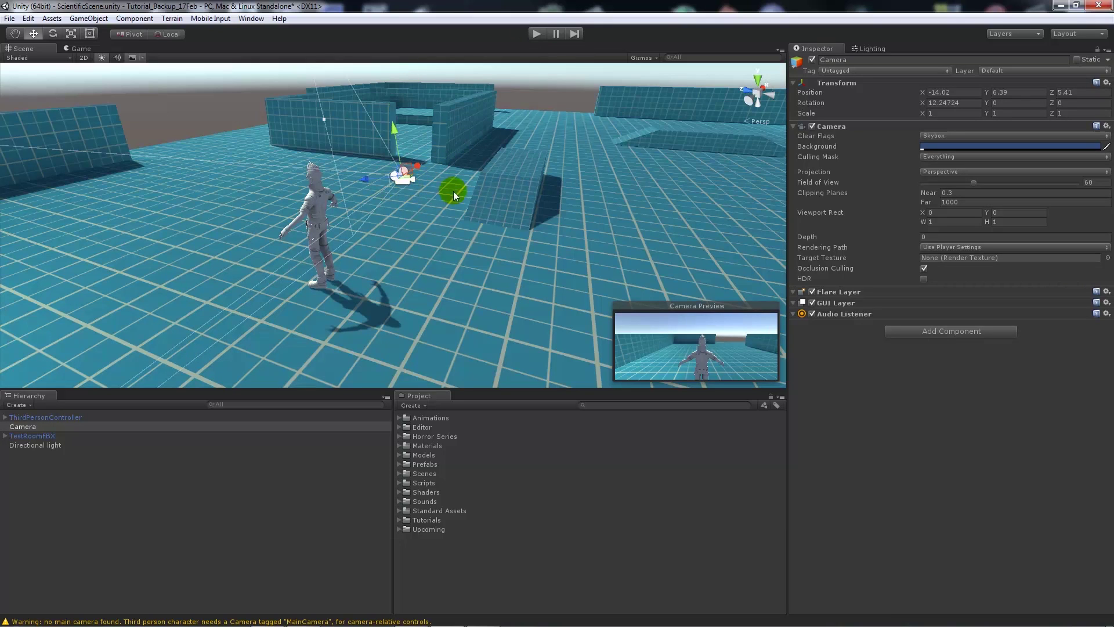
pyautogui.click(89, 18)
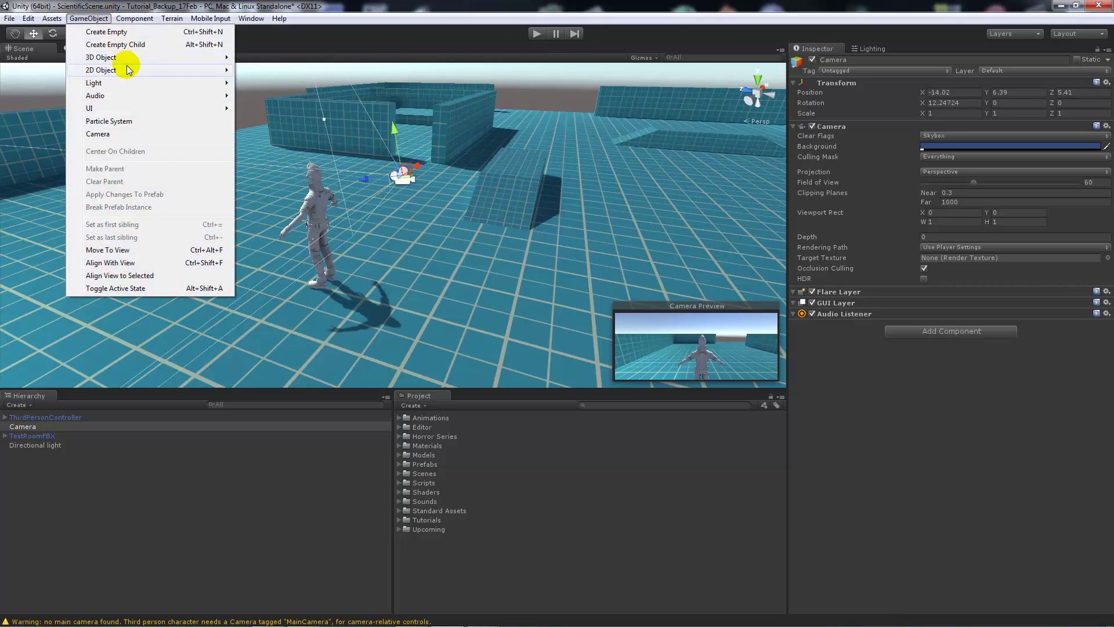
pyautogui.click(568, 27)
pyautogui.click(863, 70)
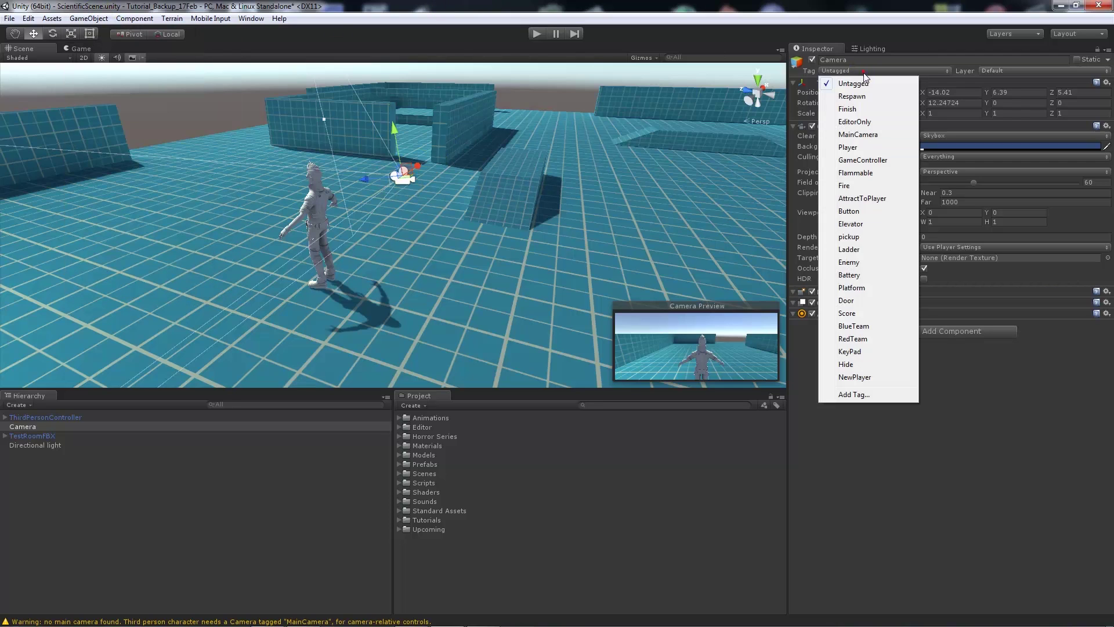
pyautogui.click(863, 137)
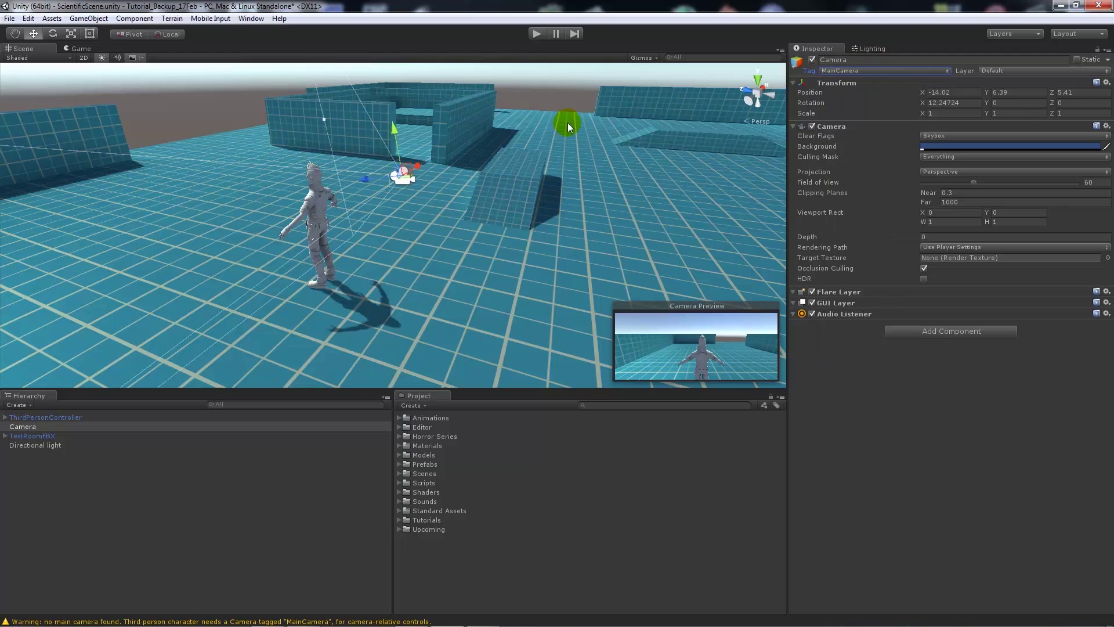
pyautogui.click(536, 33)
# Parent Camera under ThirdPersonController in the Hierarchy and check it follows during a test run.
pyautogui.click(27, 426)
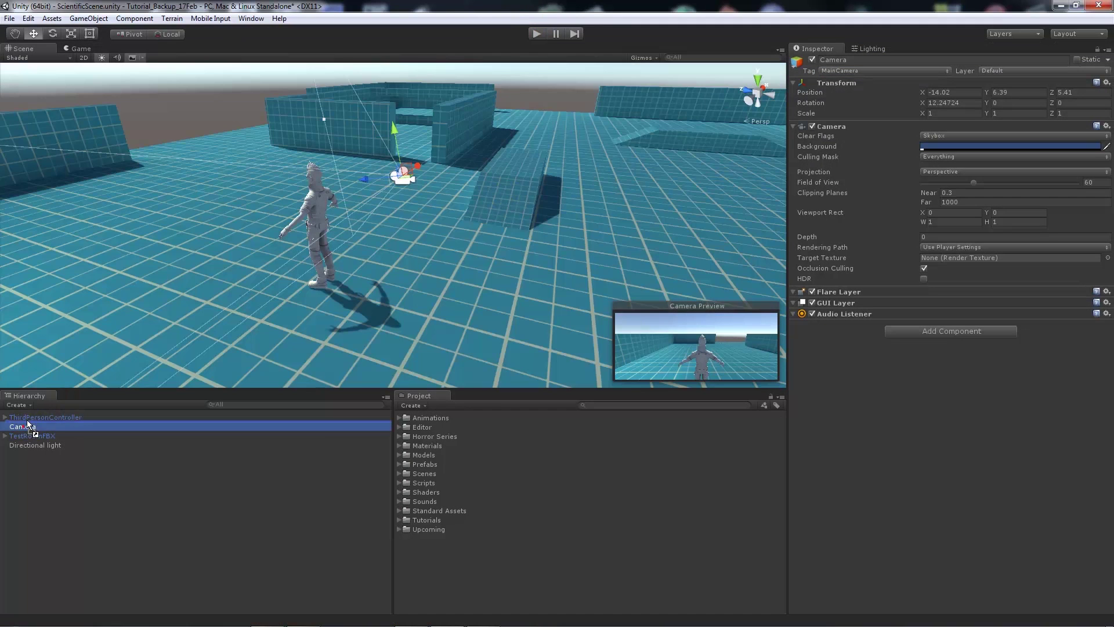
pyautogui.moveTo(27, 425); pyautogui.dragTo(29, 418)
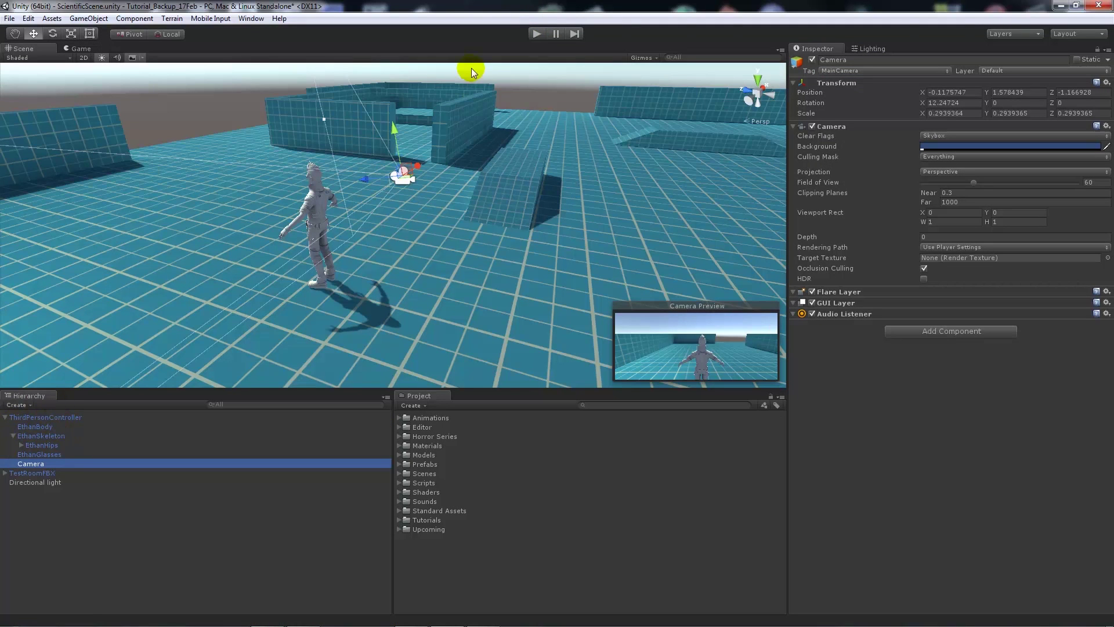
pyautogui.click(535, 34)
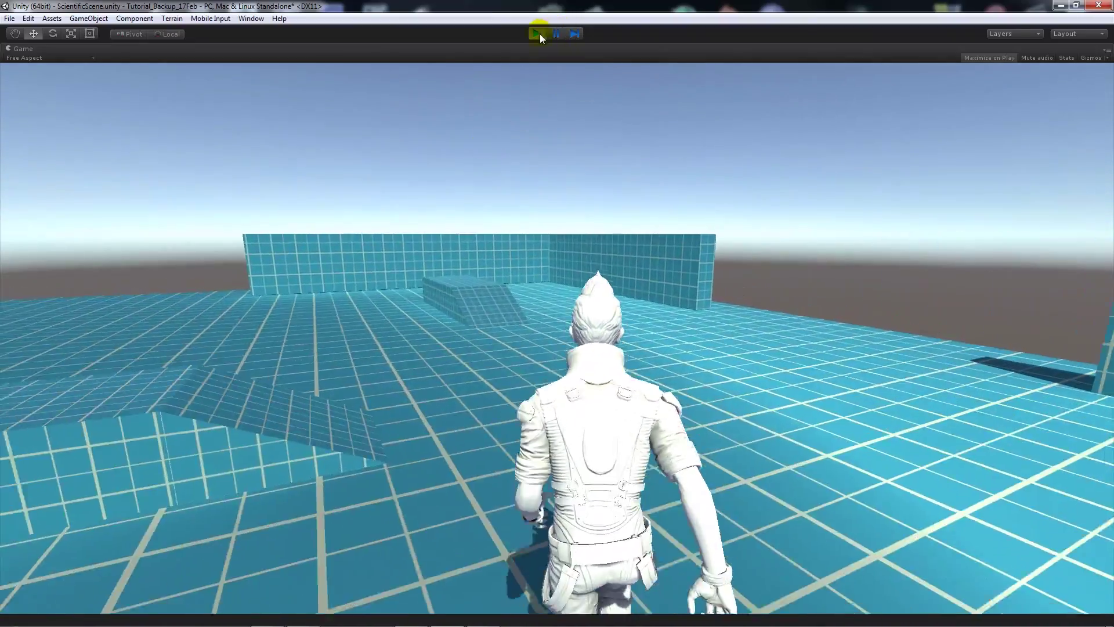
pyautogui.click(540, 34)
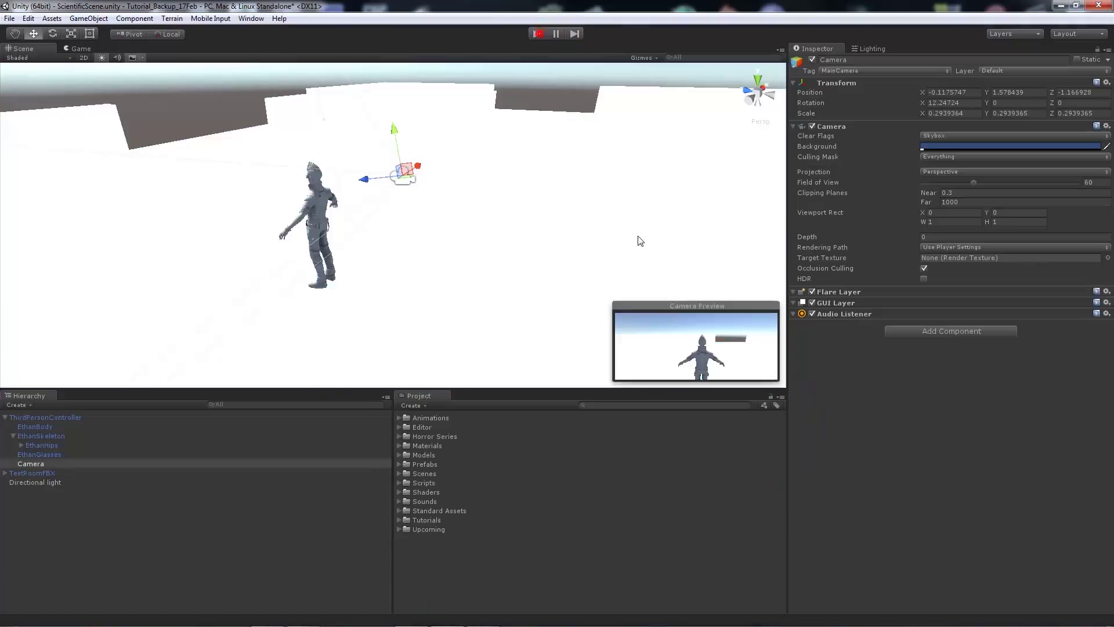
# Set ThirdPersonController's Jump Power to 25.94 and Gravity Multiplier to 1, then start a test run.
pyautogui.click(55, 417)
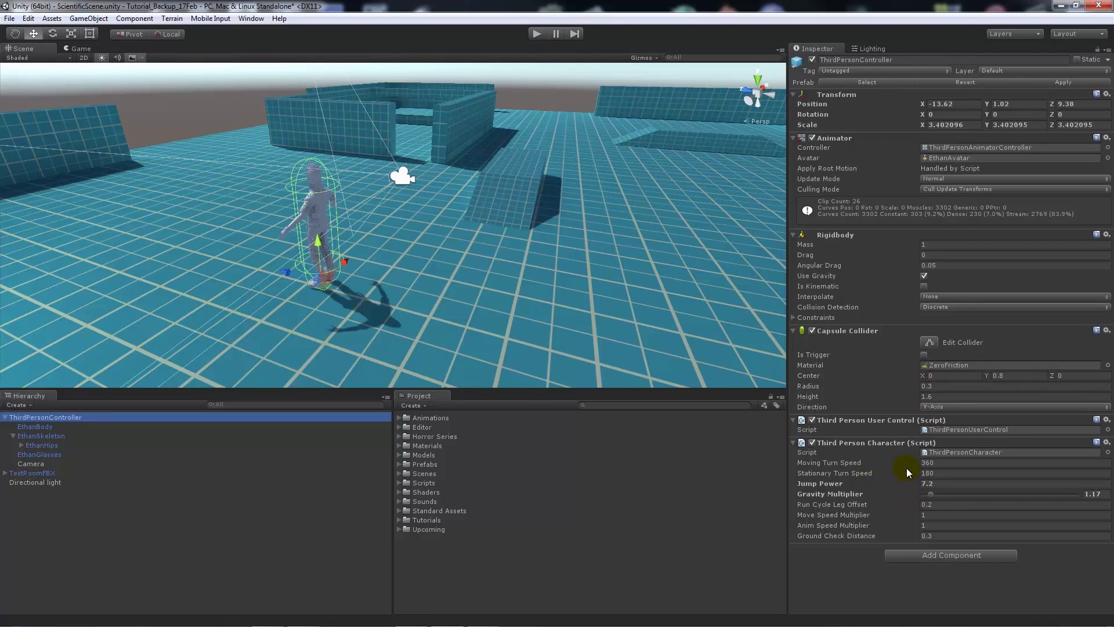
pyautogui.moveTo(919, 490); pyautogui.dragTo(185, 448)
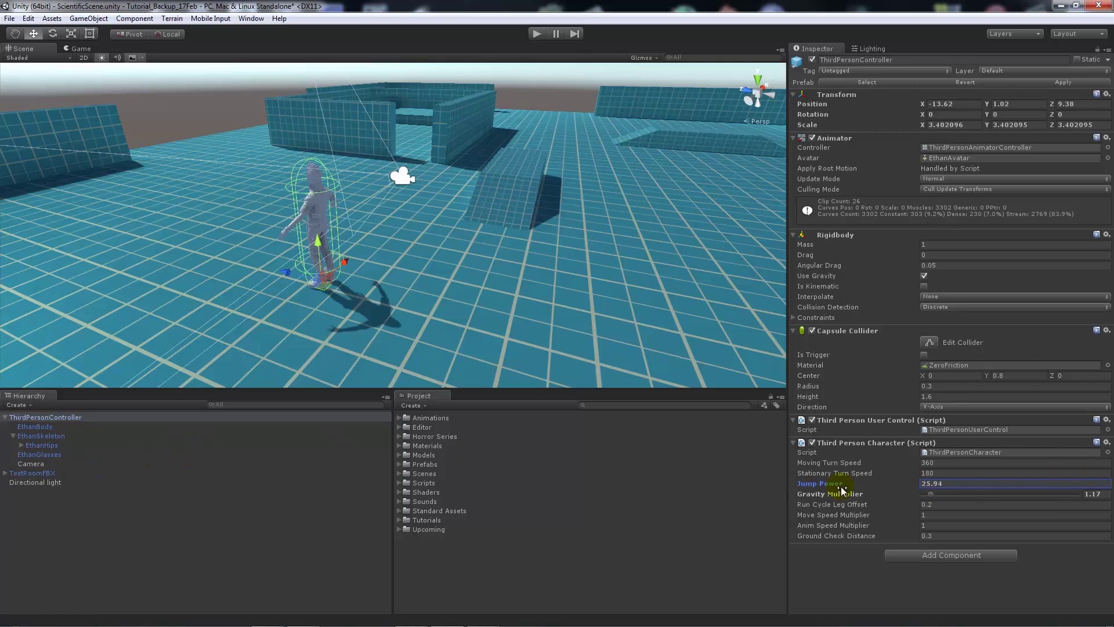
pyautogui.click(926, 493)
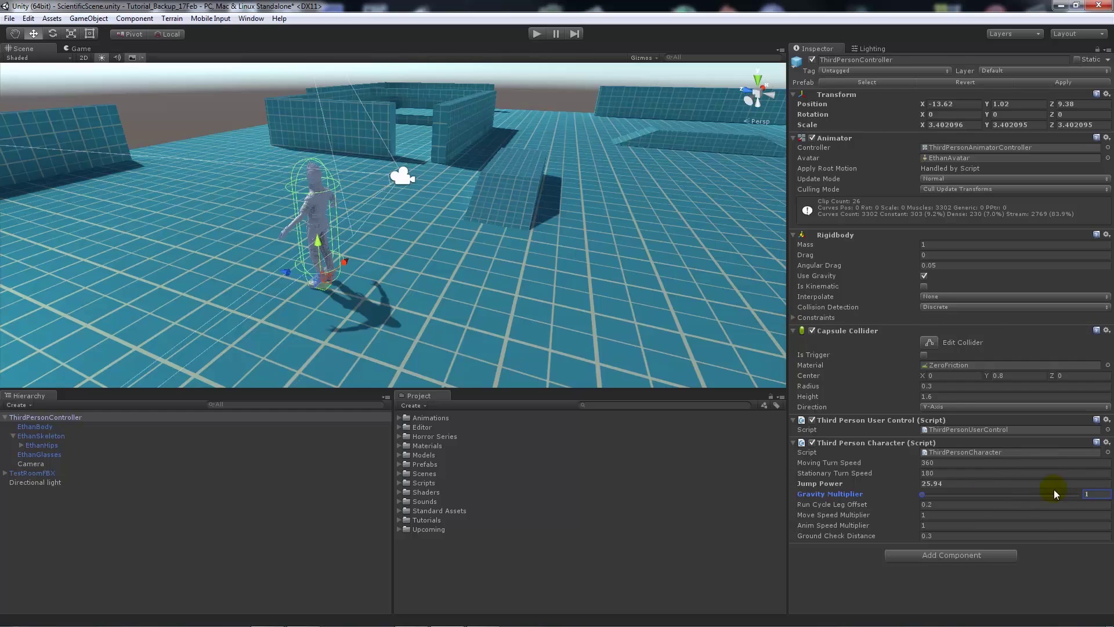
pyautogui.click(536, 35)
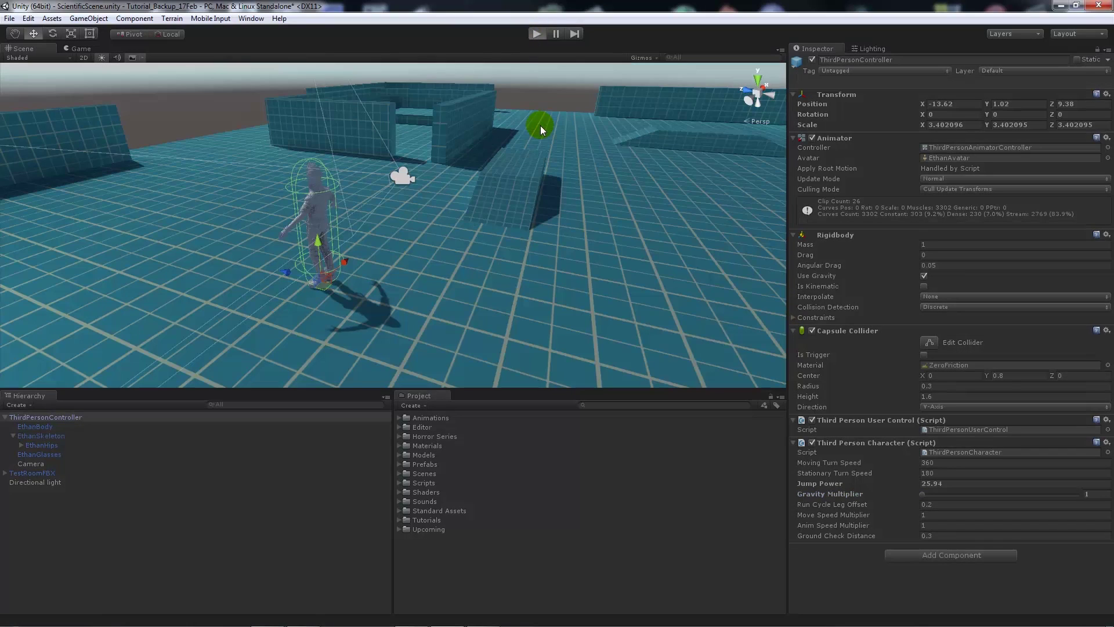
pyautogui.press('space')
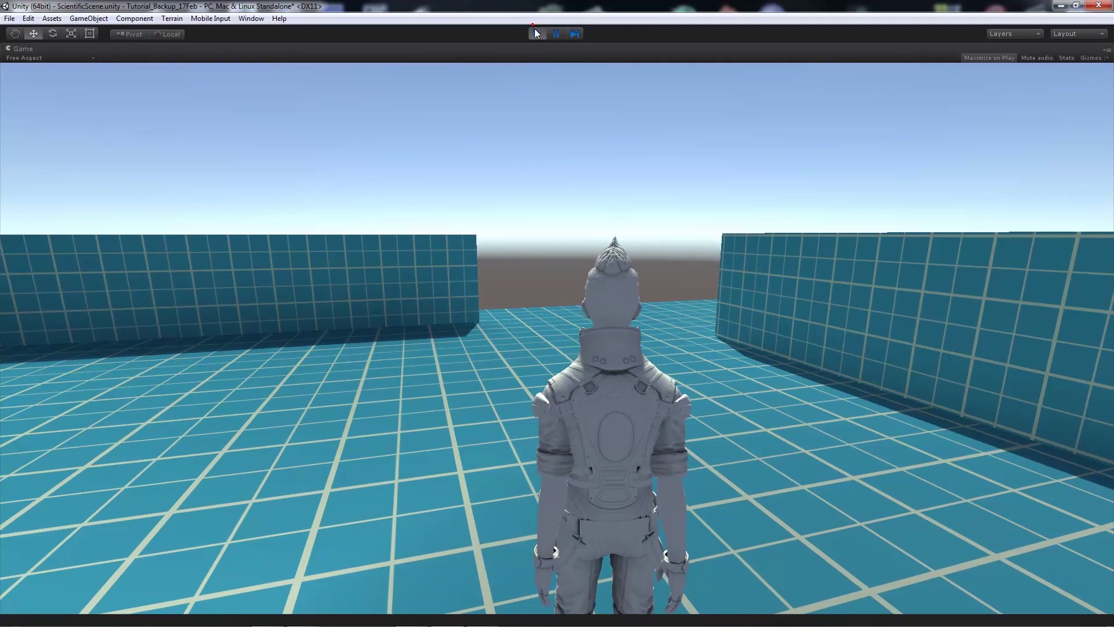
pyautogui.click(536, 34)
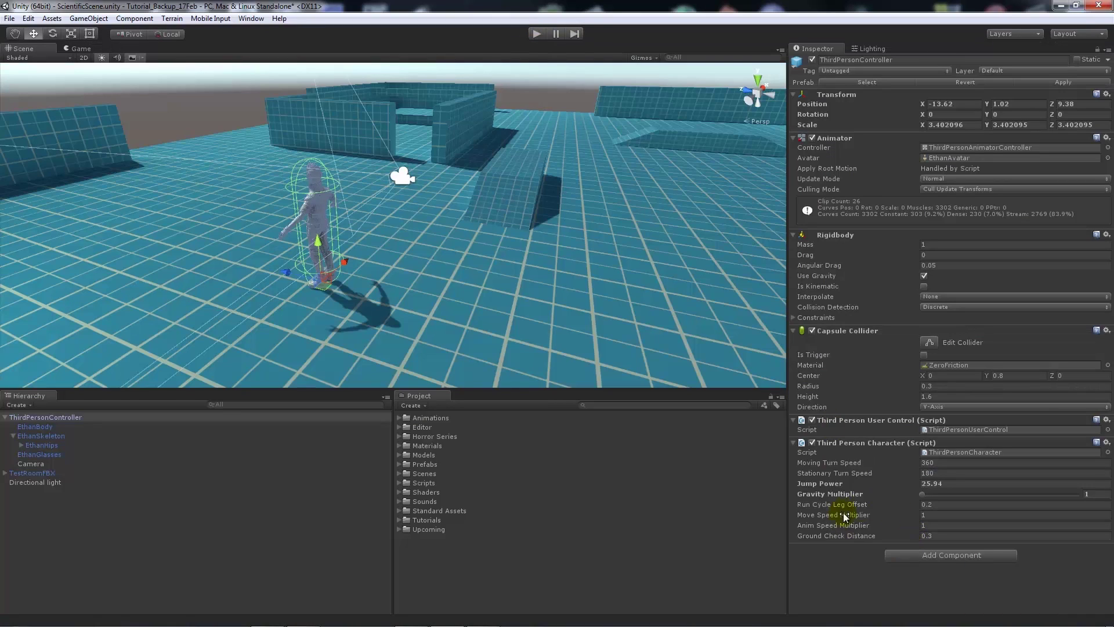
# Set Move Speed Multiplier to 8.16 and Anim Speed Multiplier to 6.41.
pyautogui.click(916, 516)
pyautogui.write('8.16')
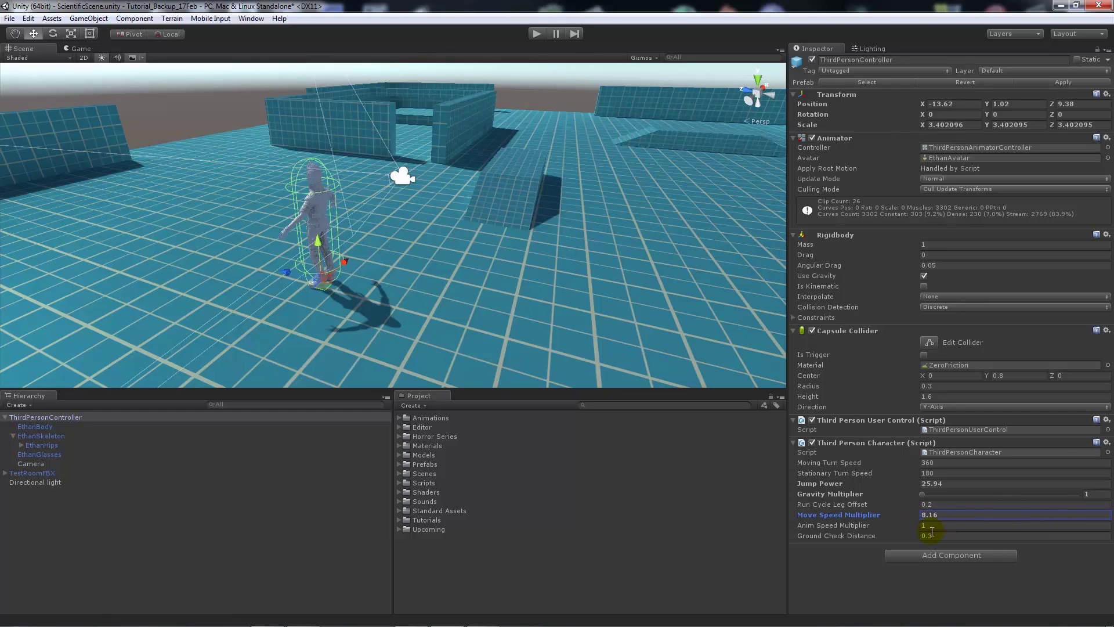
pyautogui.click(923, 524)
pyautogui.write('6.1')
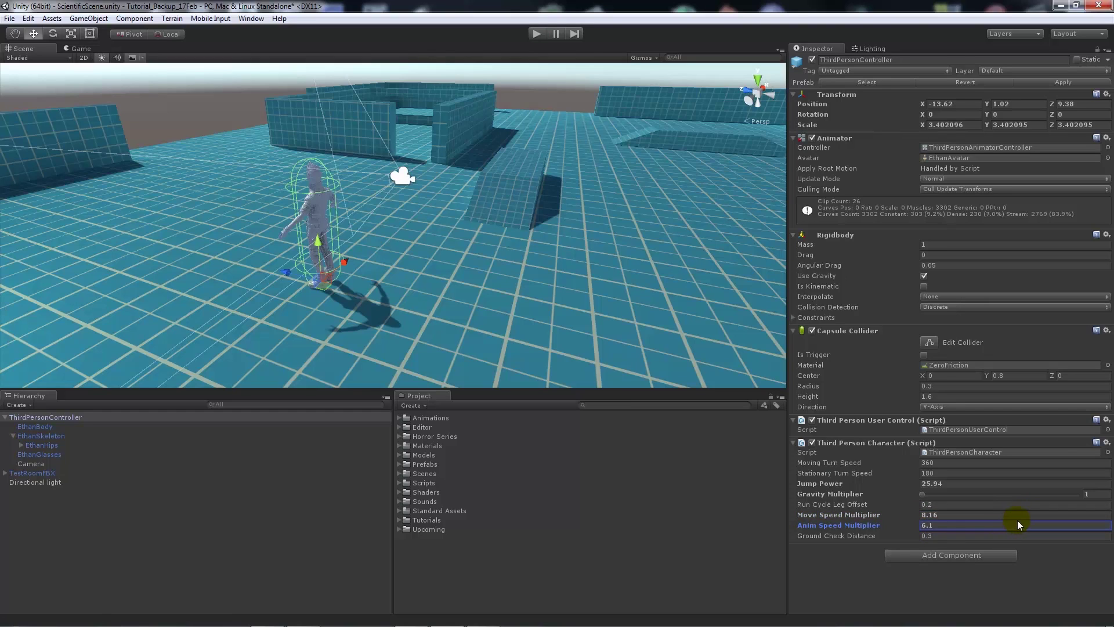
# Test the new speeds by running forward and jumping in play mode, then stop.
pyautogui.click(537, 33)
pyautogui.press('w')
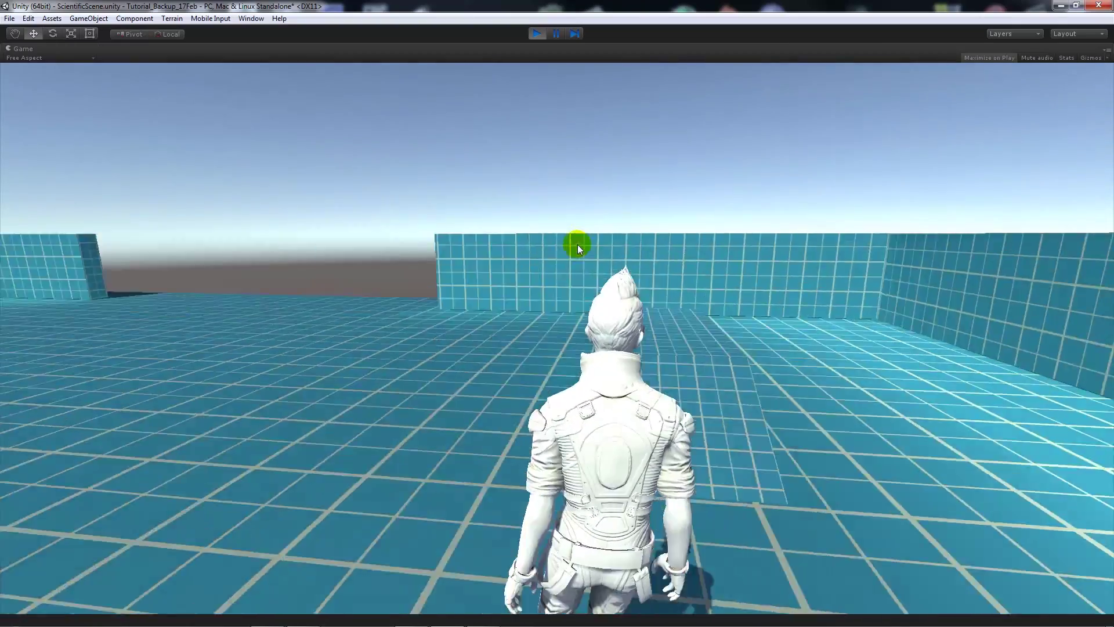
pyautogui.press('space')
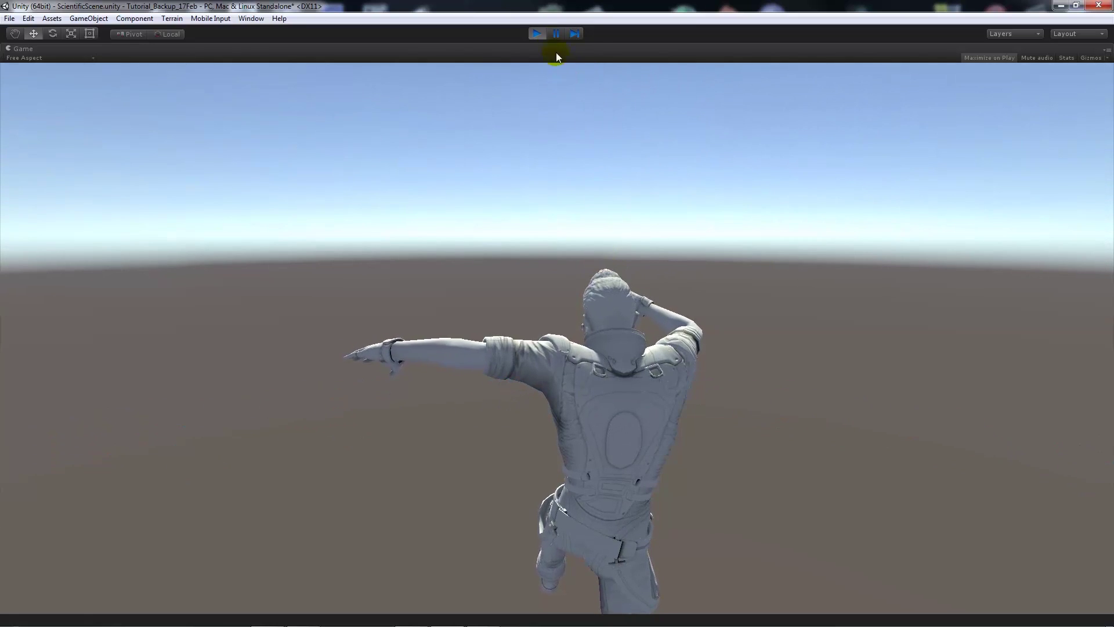
pyautogui.click(537, 33)
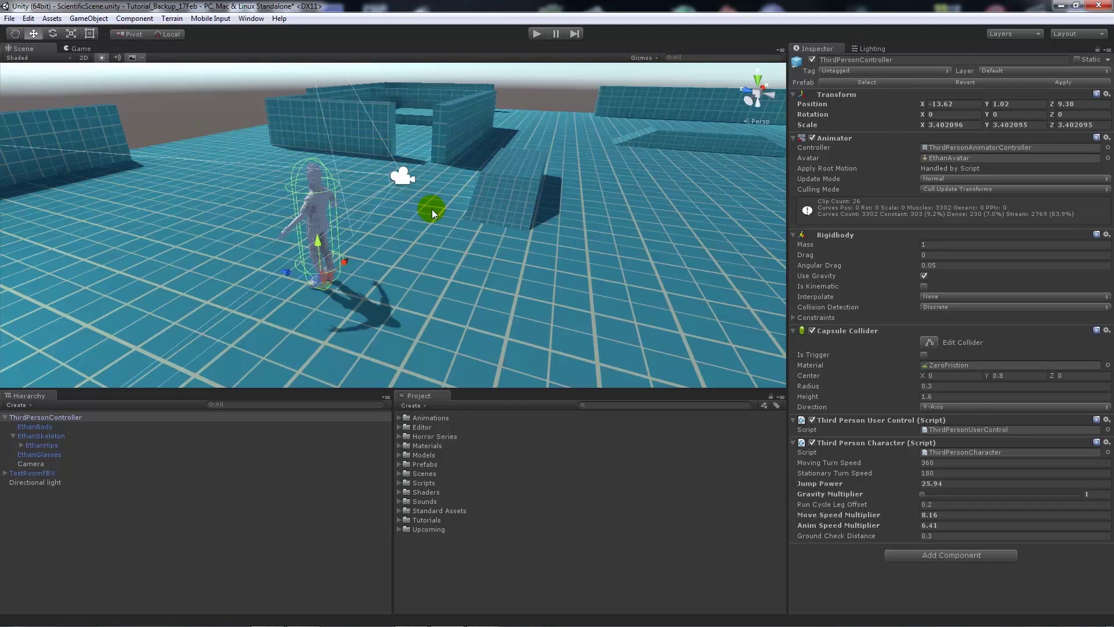
pyautogui.keyDown('alt'); pyautogui.moveTo(511, 247); pyautogui.dragTo(402, 219); pyautogui.keyUp('alt')
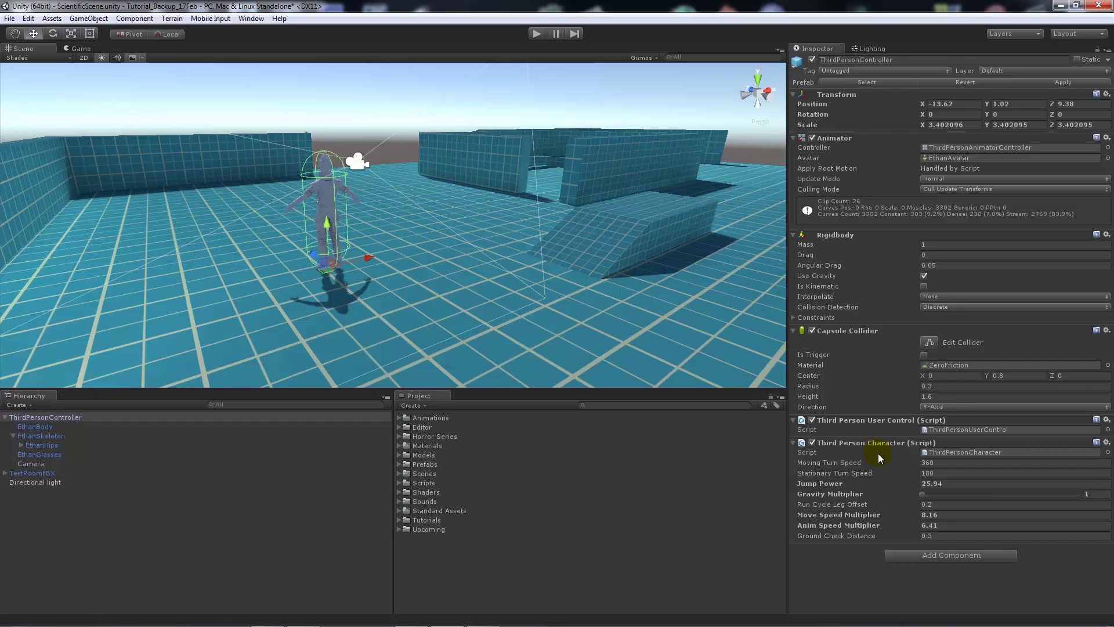
pyautogui.click(40, 436)
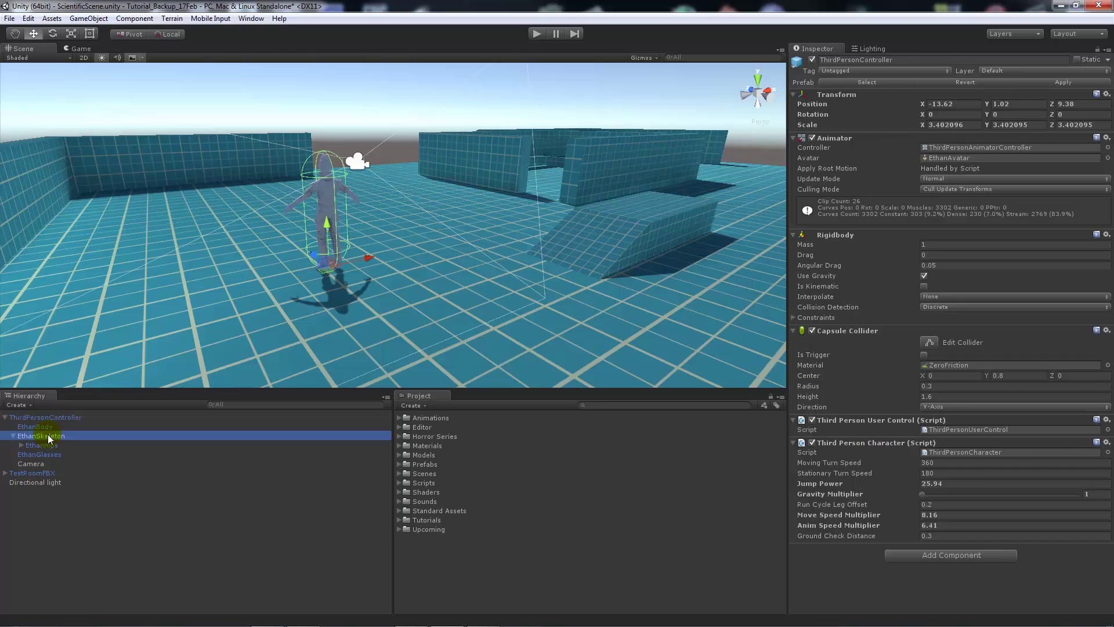
pyautogui.click(409, 120)
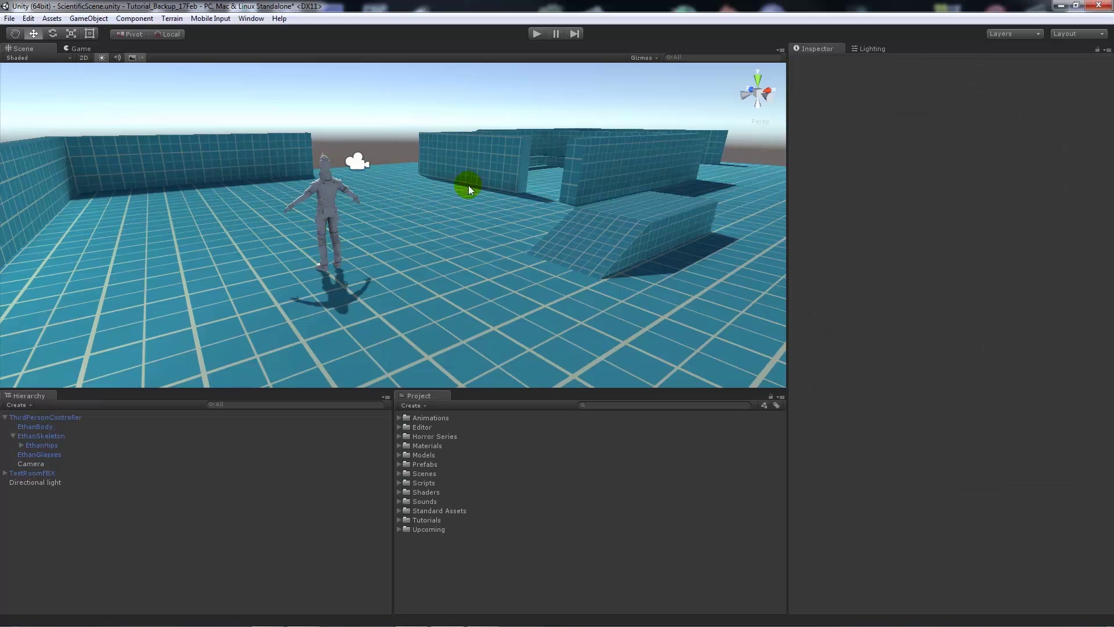